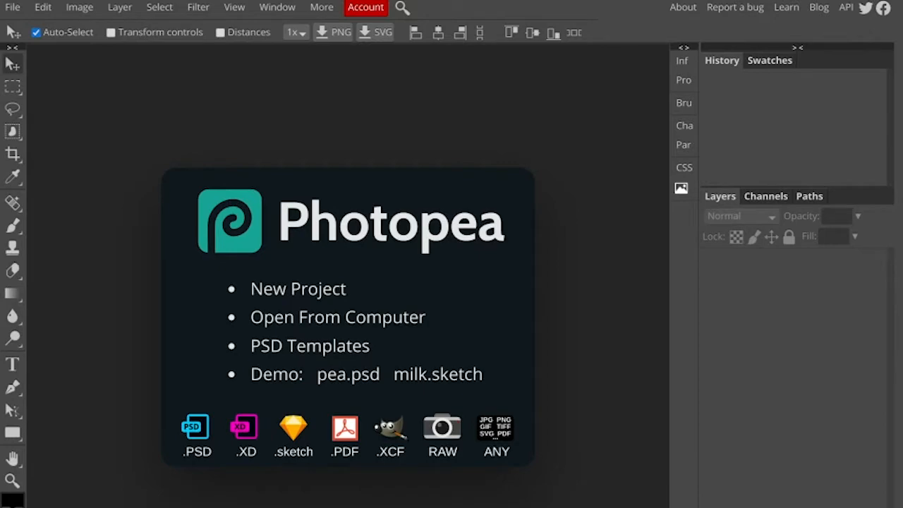
Open the title templates 01-title.psd through 06-class-DVA.psd together from the Titles folder on the computer
left_click(405, 318)
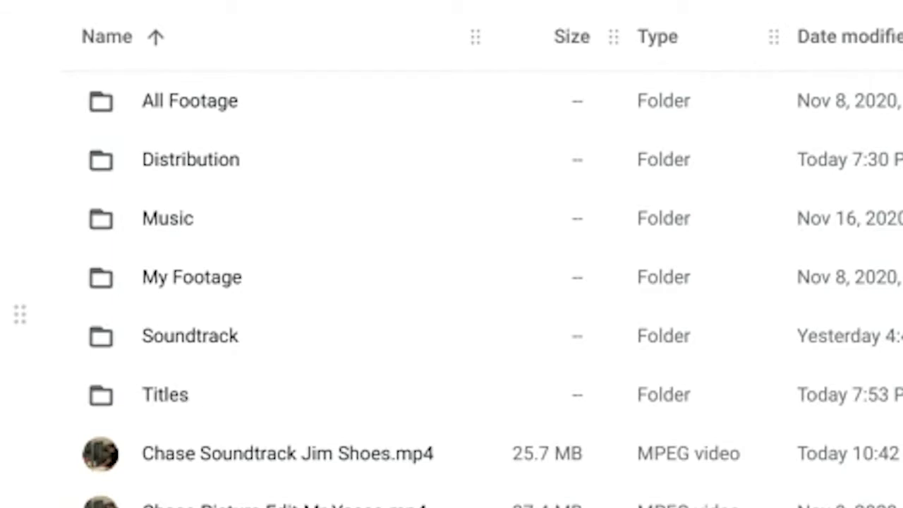
double_click(178, 395)
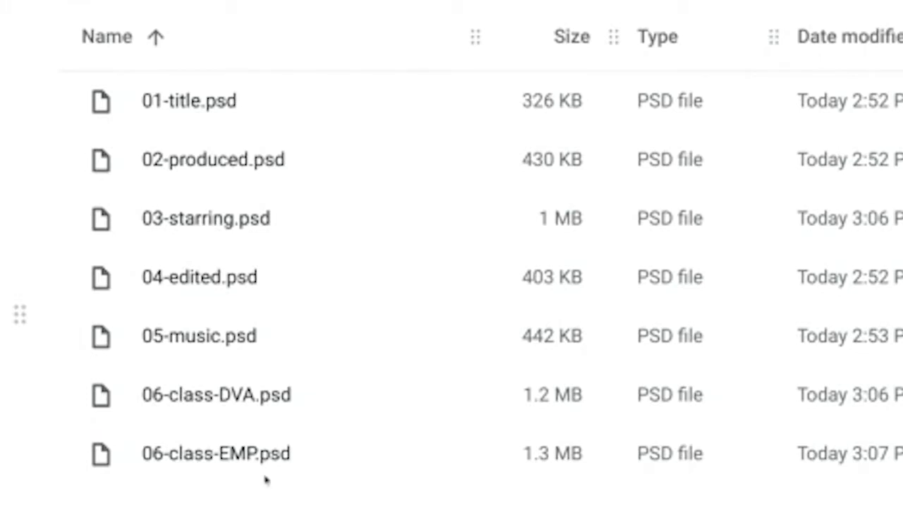
left_click(218, 104)
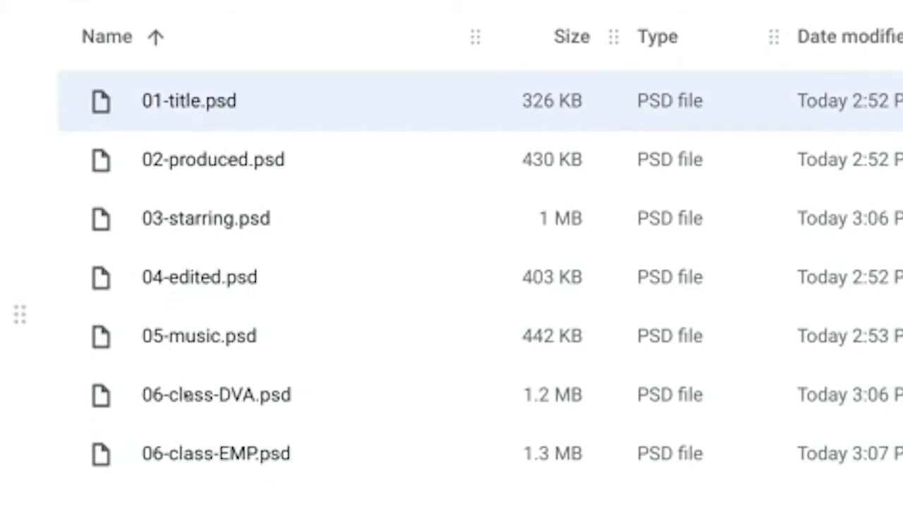
left_click(187, 395, "shift")
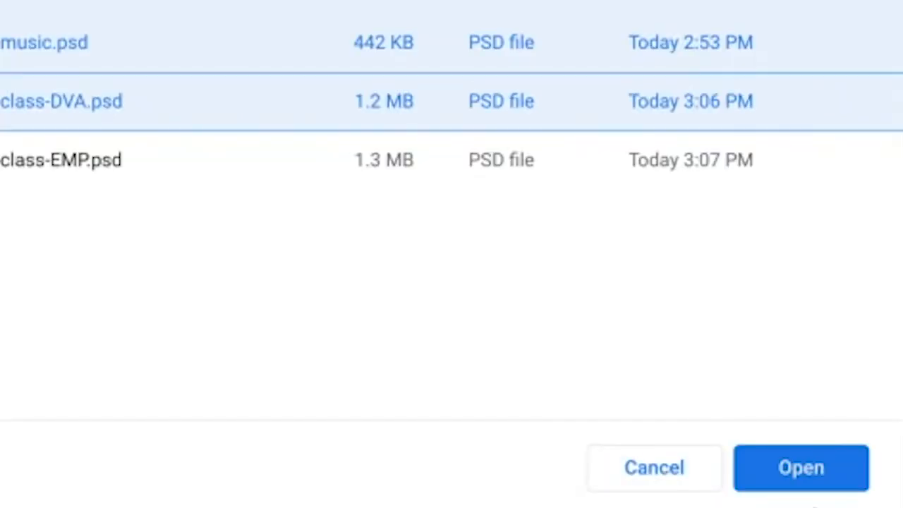
left_click(804, 469)
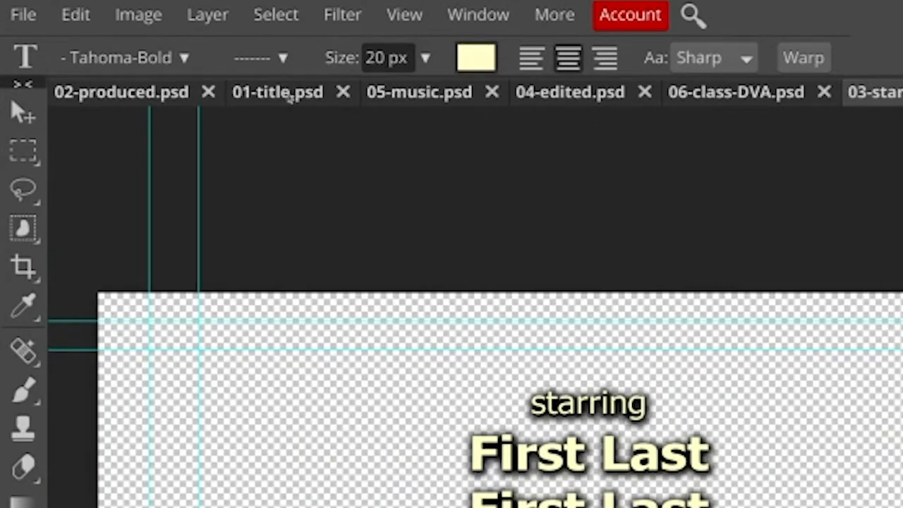
In 01-title.psd, replace the placeholder text TITLE with "The Waffle Chase"
left_click(284, 103)
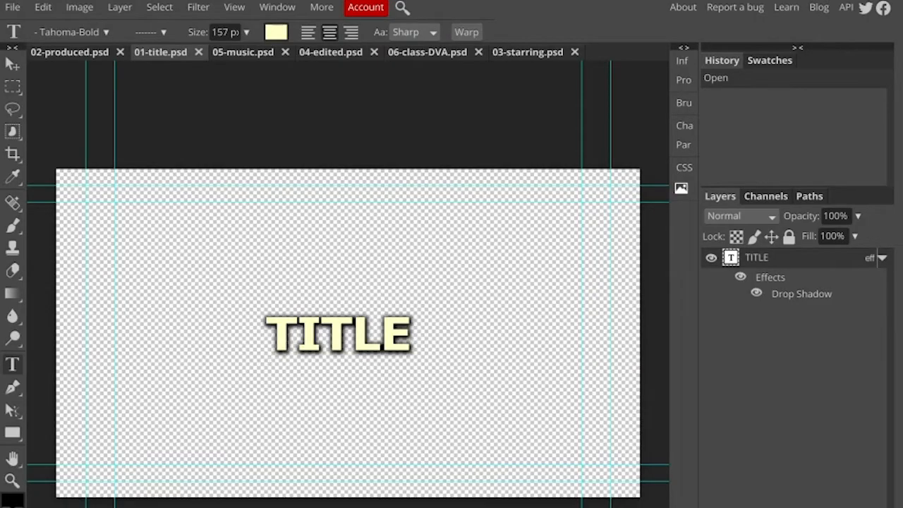
double_click(295, 339)
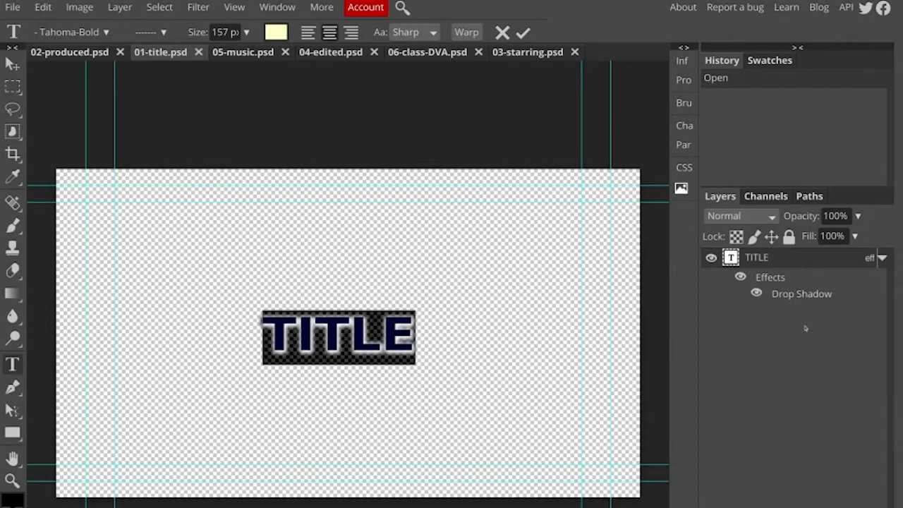
type("The Waffle Chase")
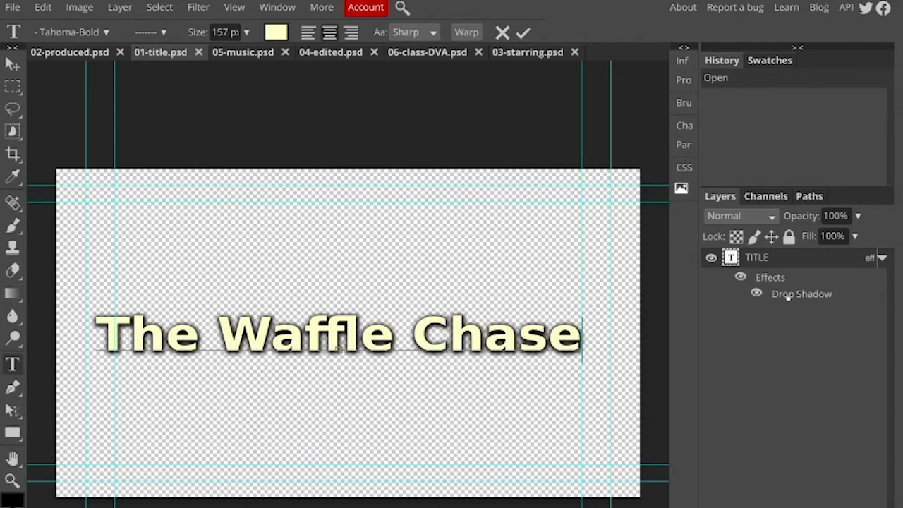
Recolor the whole title text to magenta, hex f408e9
key("ctrl+a")
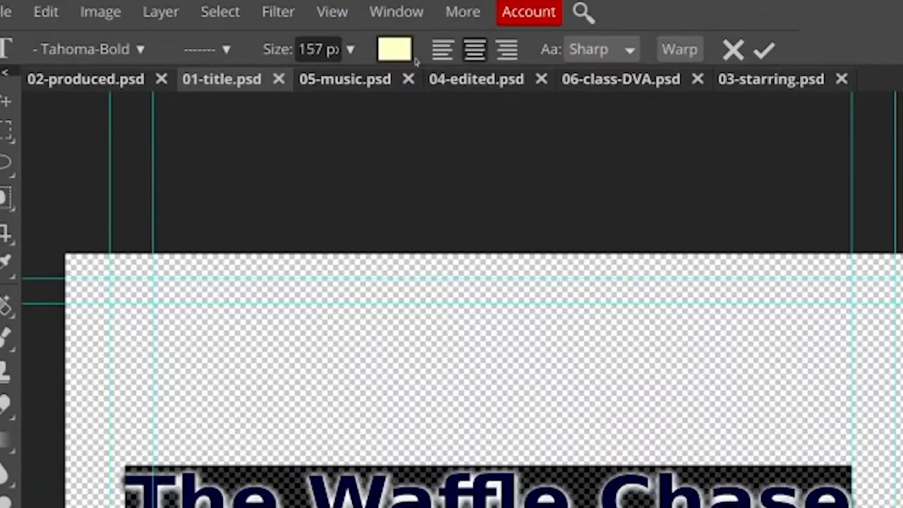
left_click(399, 50)
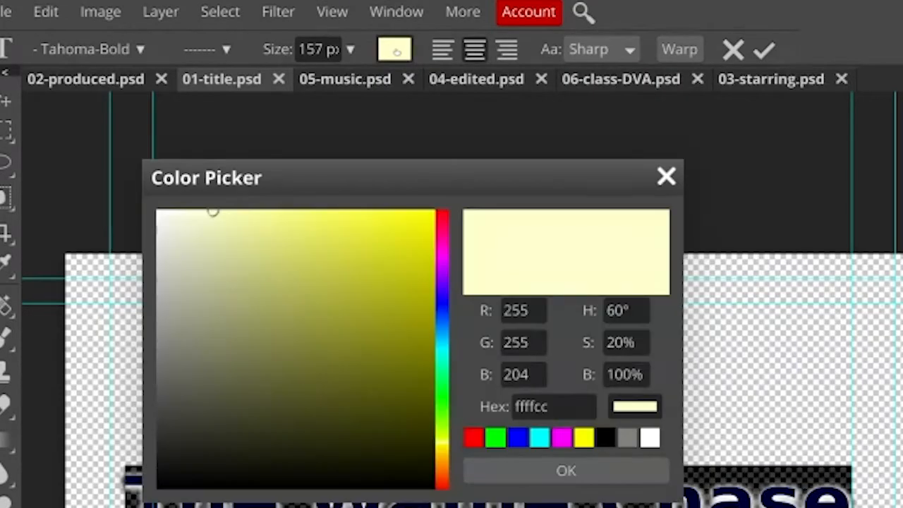
left_click(443, 254)
left_click(424, 222)
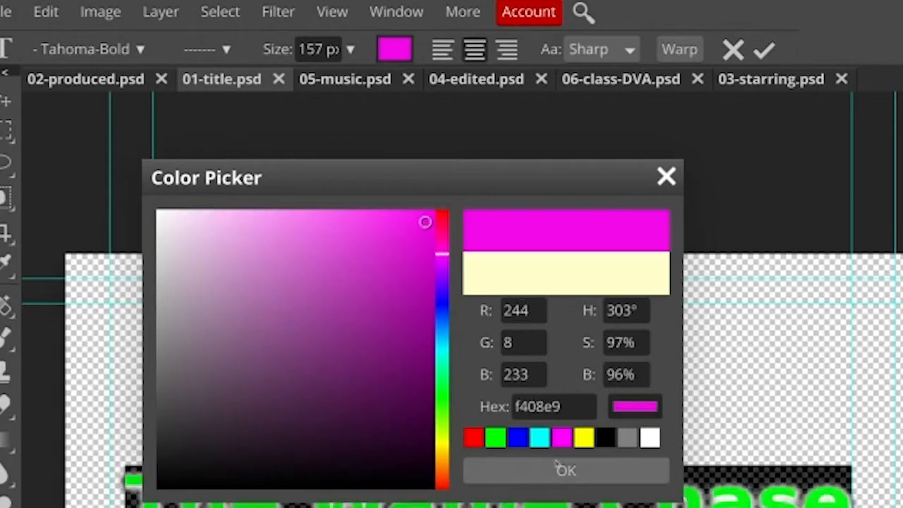
left_click(594, 477)
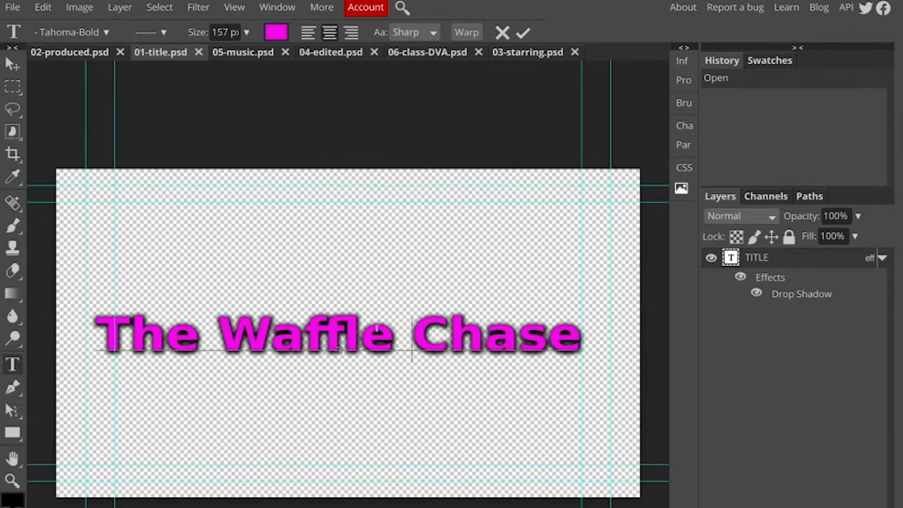
Change the font of the whole title text to Amerika
key("ctrl+a")
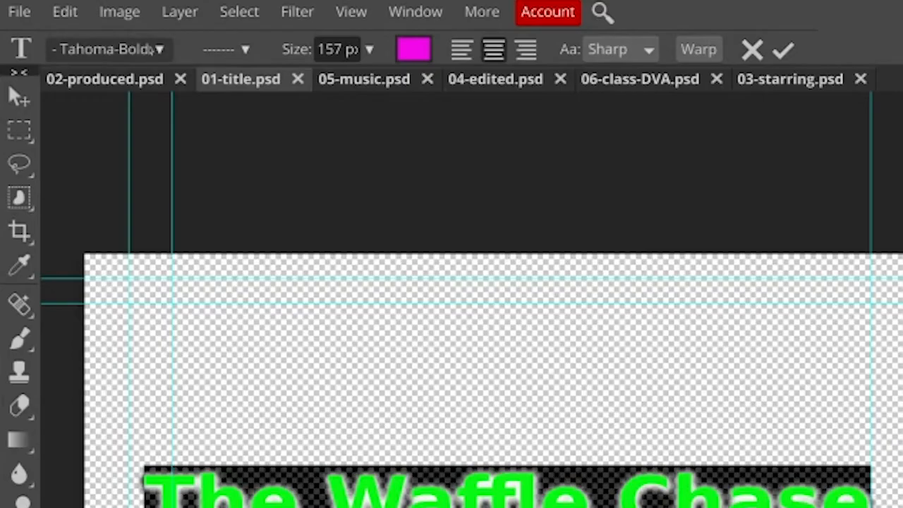
left_click(152, 50)
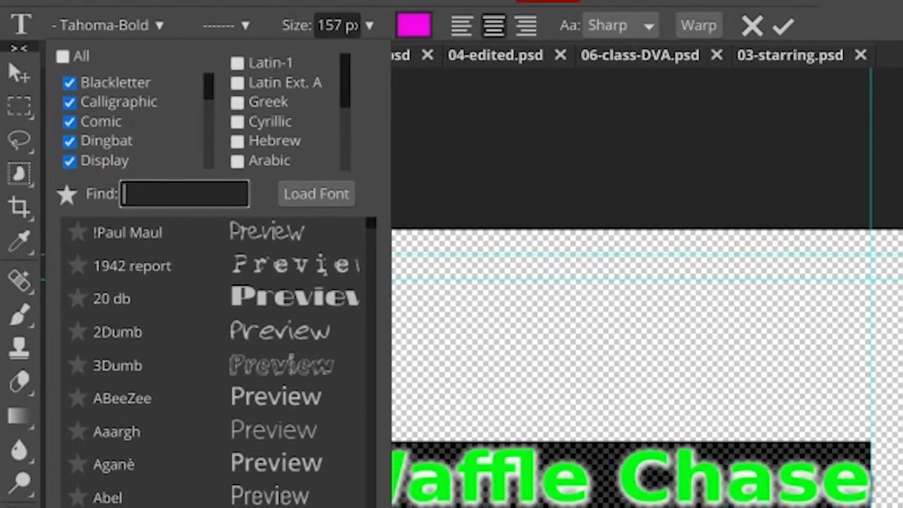
scroll(211, 423, "down", 10)
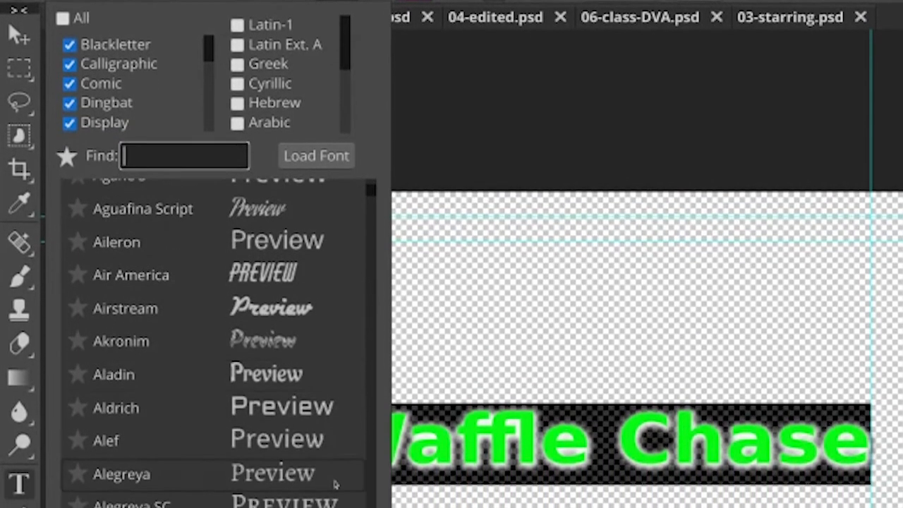
scroll(336, 477, "down", 10)
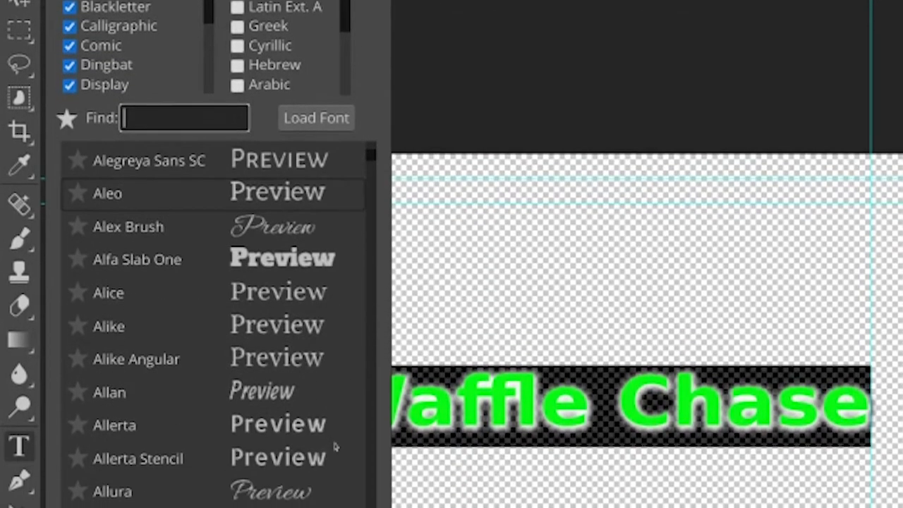
scroll(335, 438, "down", 5)
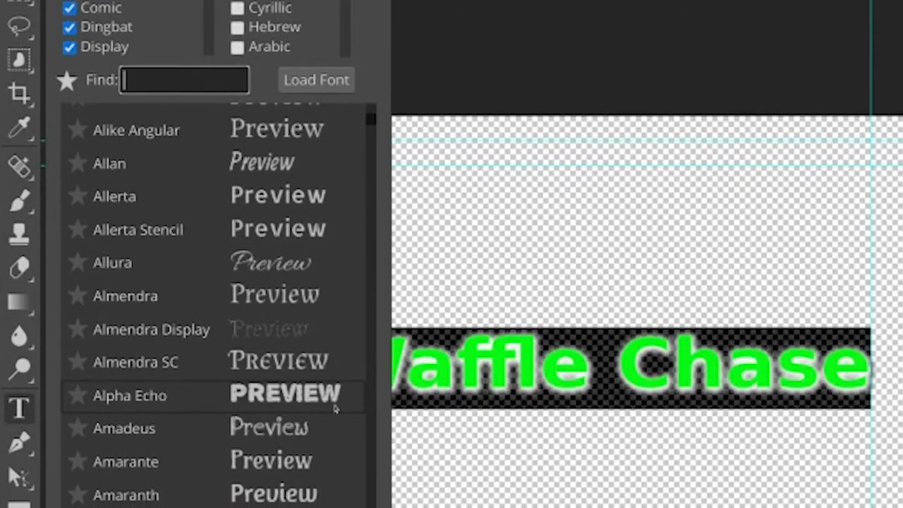
scroll(336, 399, "down", 8)
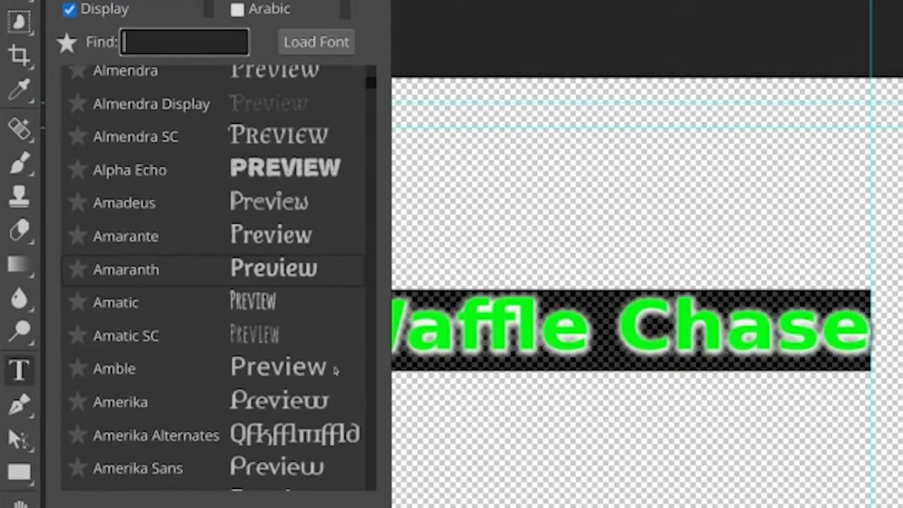
scroll(335, 369, "down", 2)
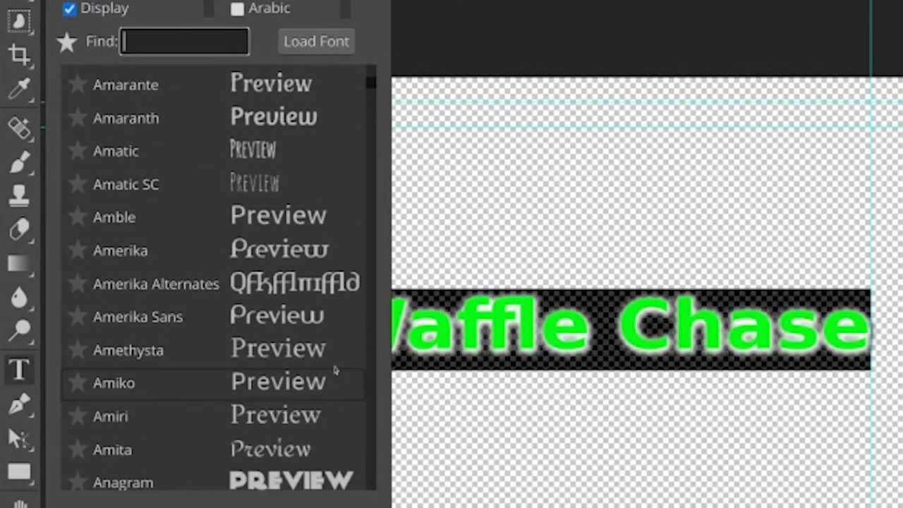
left_click(282, 250)
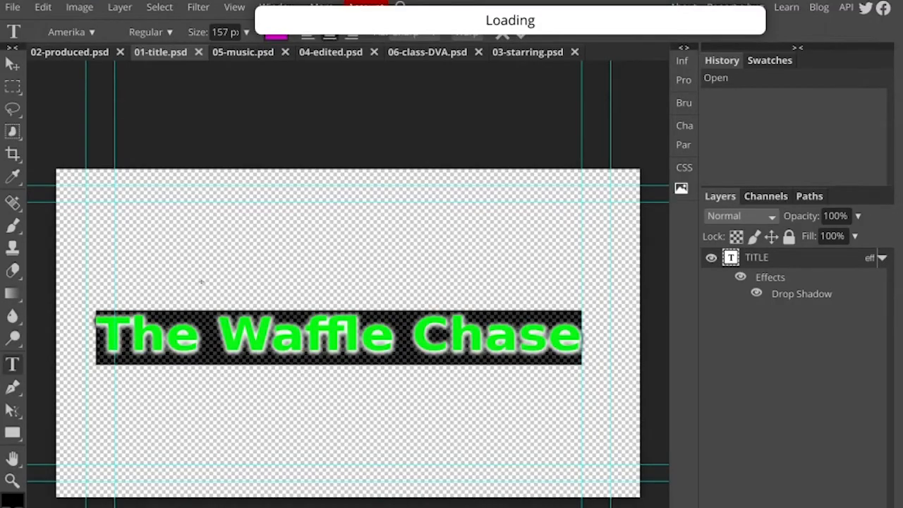
left_click(304, 346)
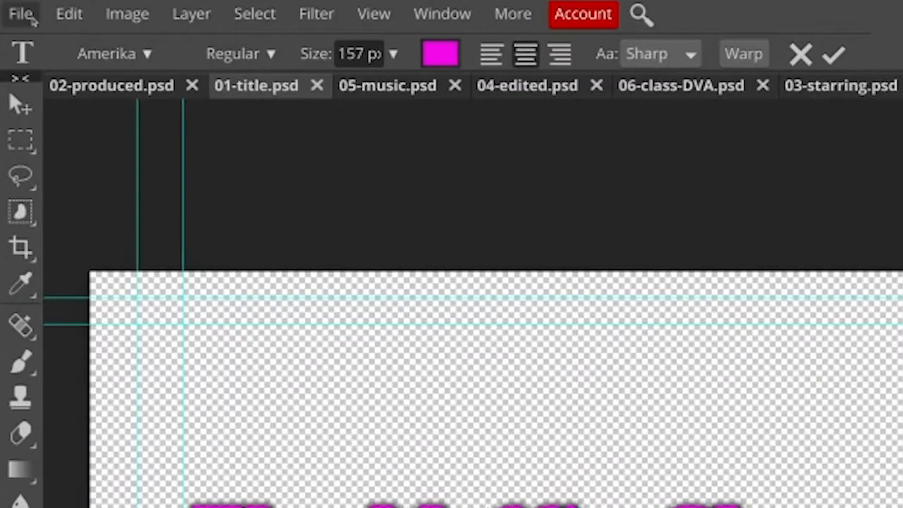
Save the edited title document as a PSD
left_click(17, 8)
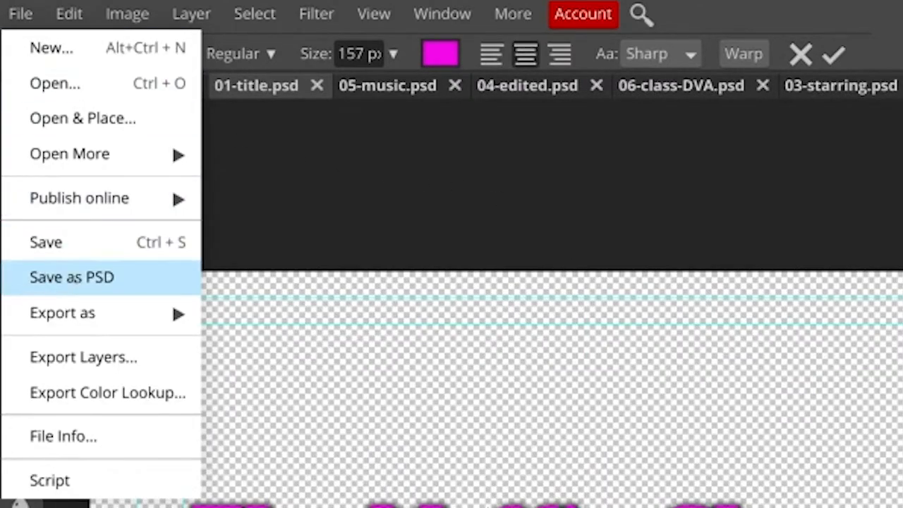
left_click(76, 281)
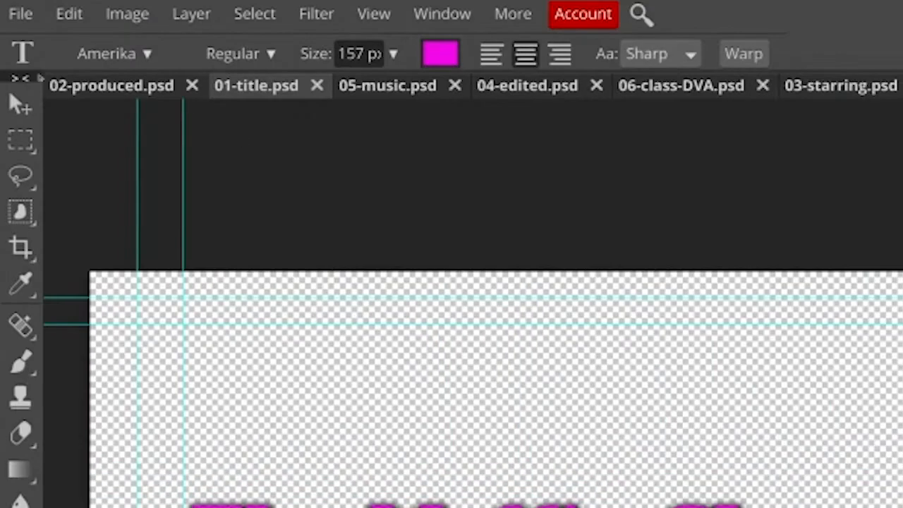
Export the title as a 1920 × 1080 px PNG named 01-title.png, and close 01-title.psd
left_click(17, 21)
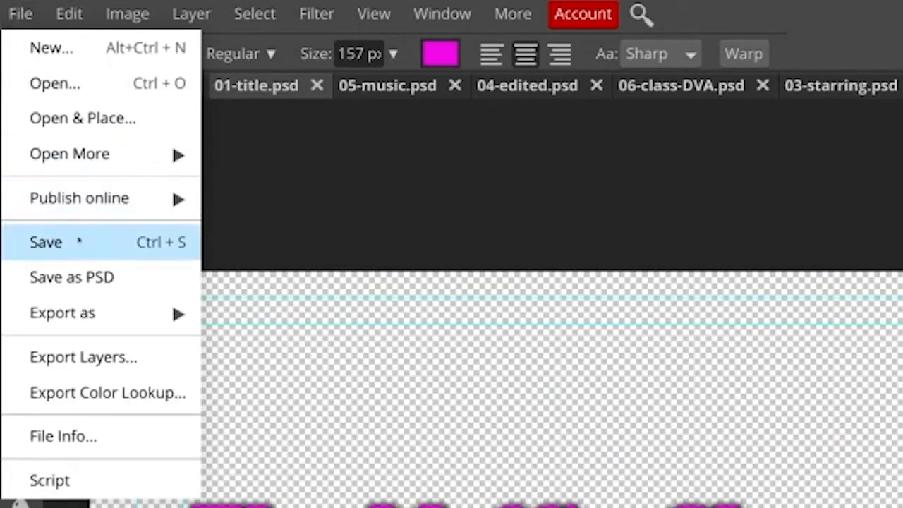
mouse_move(117, 321)
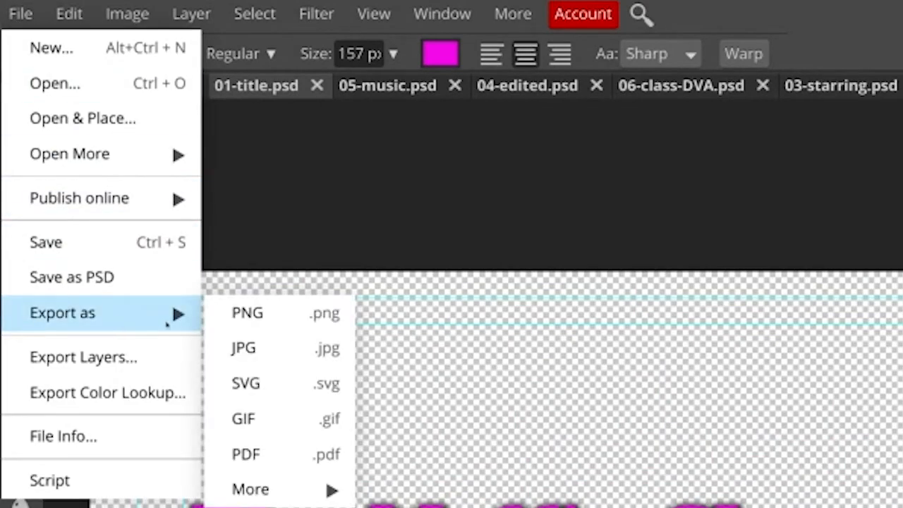
left_click(254, 314)
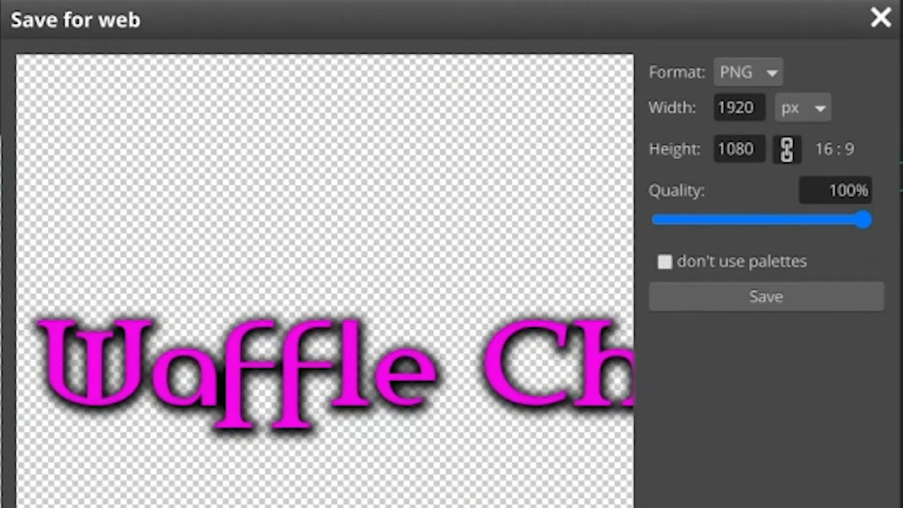
left_click(769, 299)
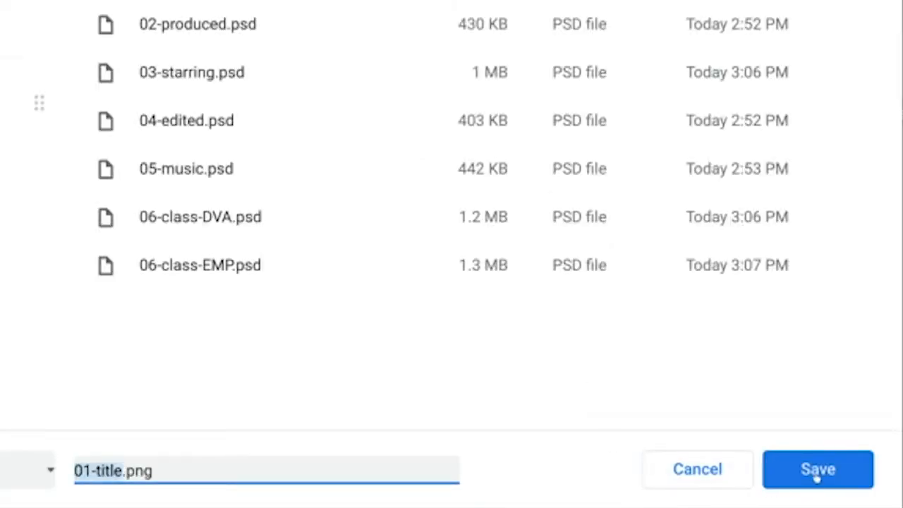
left_click(817, 471)
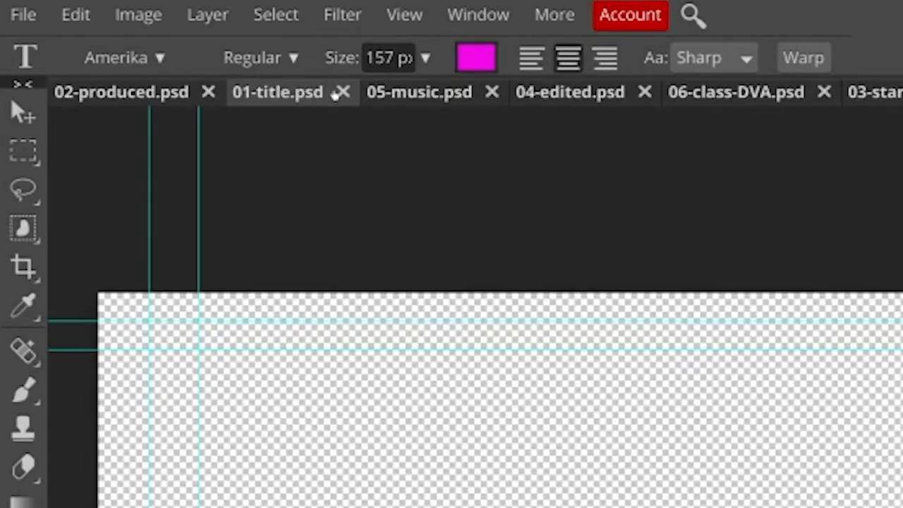
left_click(342, 92)
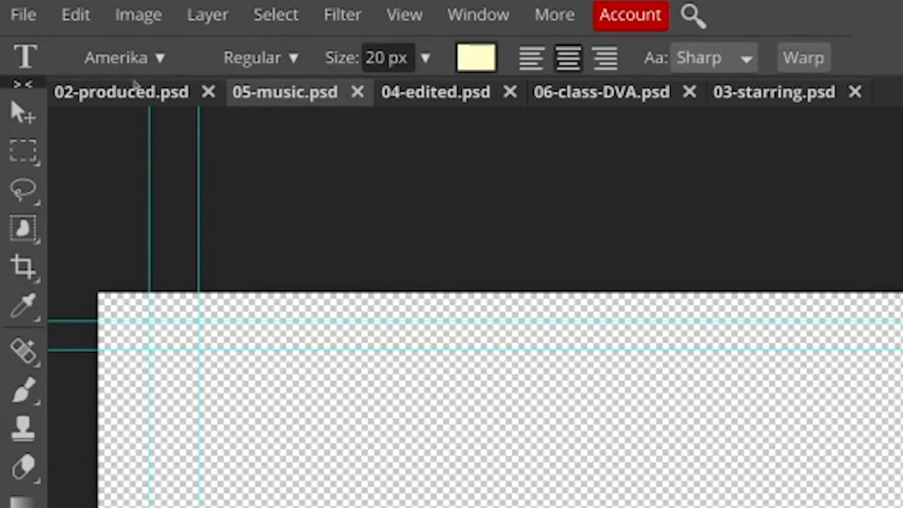
Bring up 02-produced.psd, switch to the Credits List document in Google Docs, and select the producer's full name
left_click(130, 98)
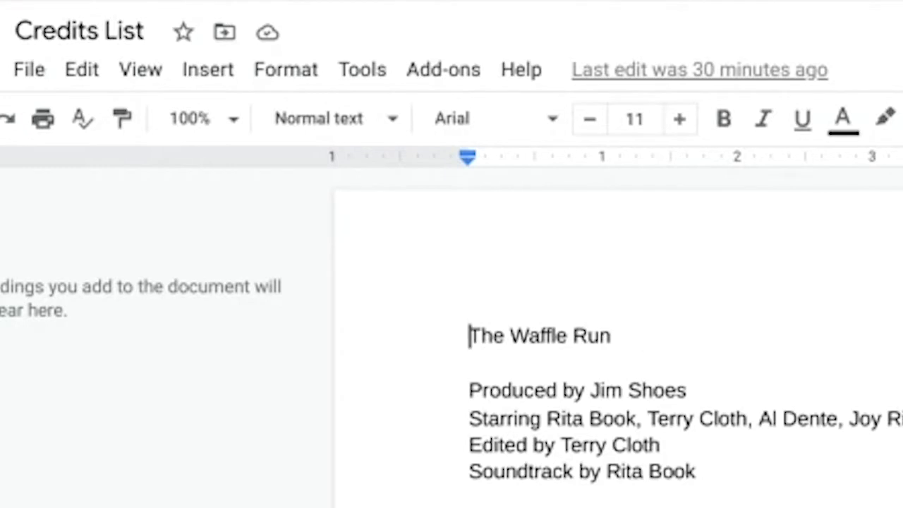
double_click(607, 377)
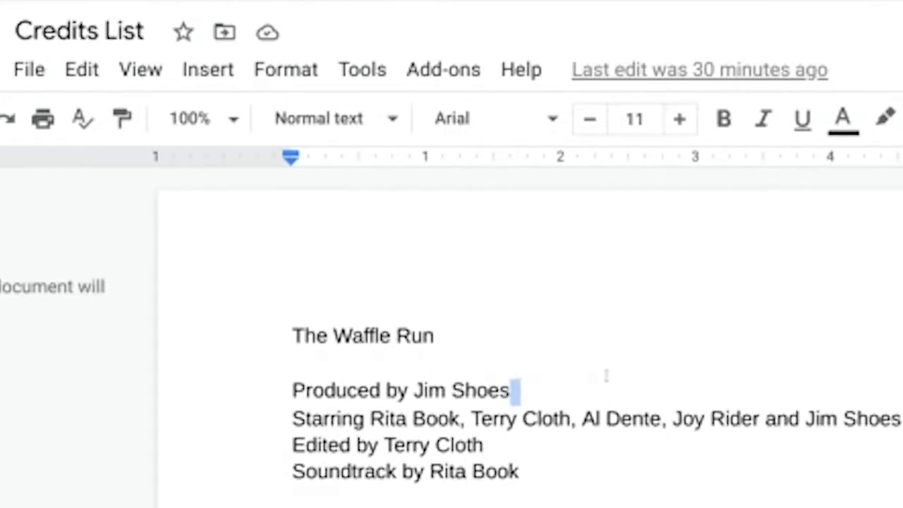
left_click(412, 381)
double_click(422, 384)
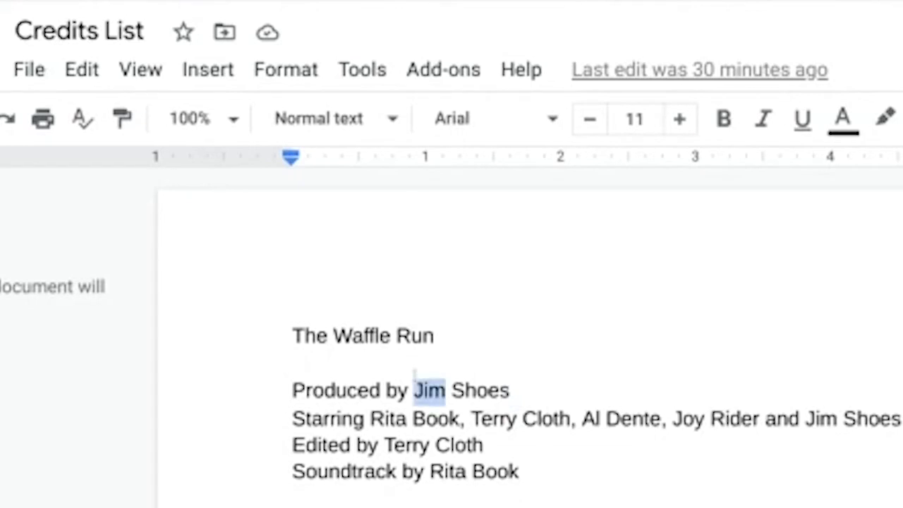
left_click_drag(473, 381, 509, 385)
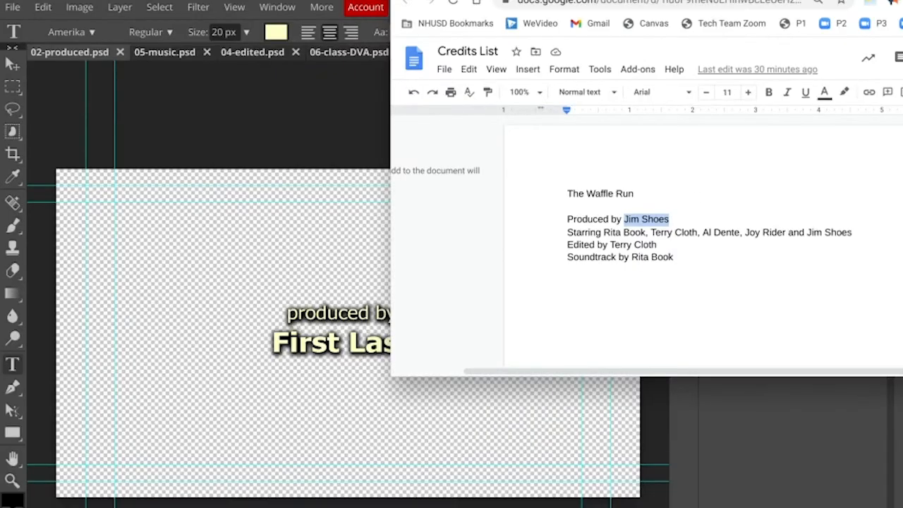
Switch back to 02-produced.psd in Photopea and delete Layer 1 and the stray empty text layer above the credit text
left_click(323, 220)
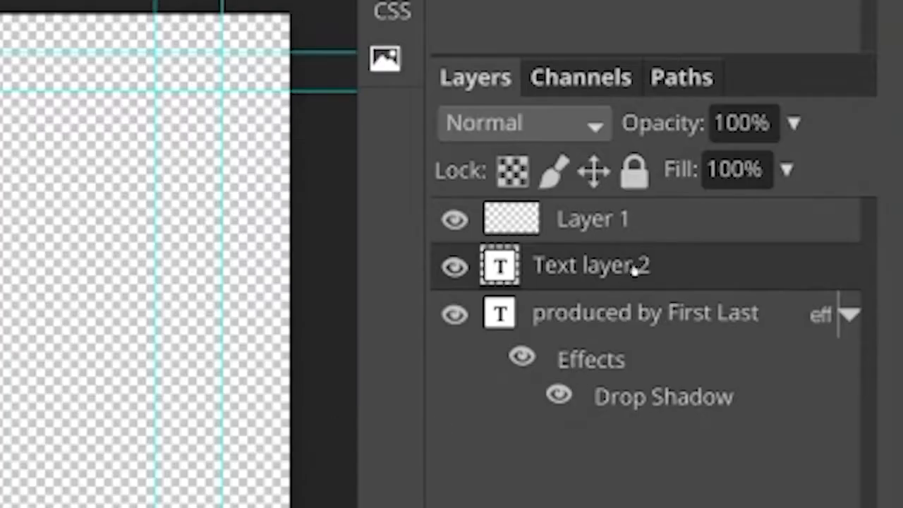
left_click(638, 235)
left_click_drag(599, 219, 599, 220)
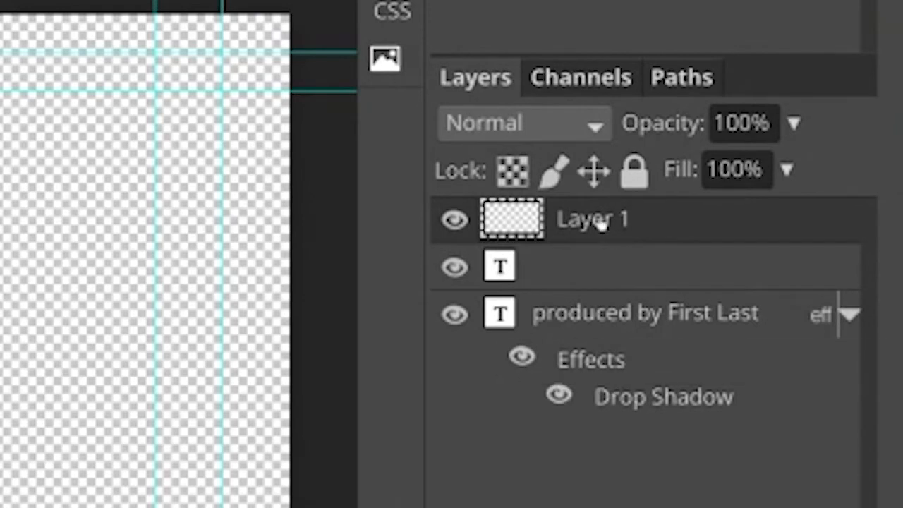
key("Delete")
left_click_drag(581, 223, 588, 229)
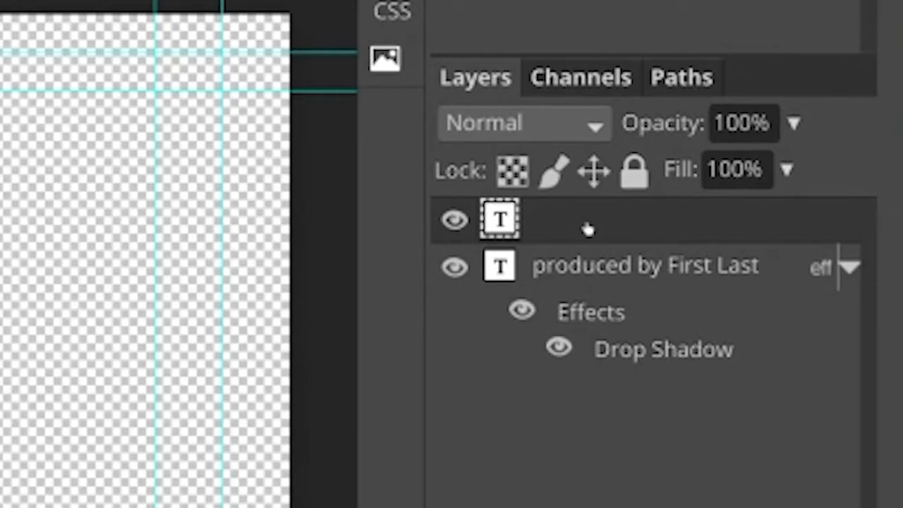
key("Delete")
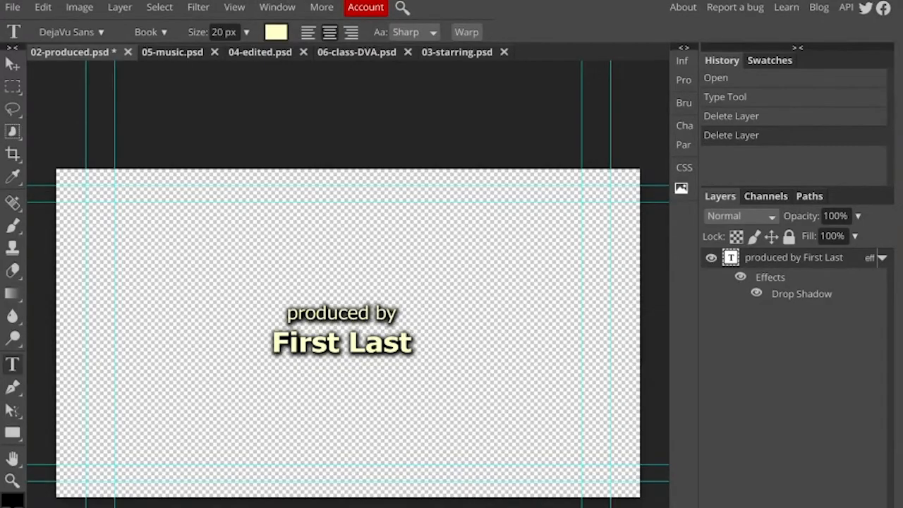
Replace the "First Last" placeholder under "produced by" with the producer's full name and save the document as 02-produced (1).psd
double_click(345, 344)
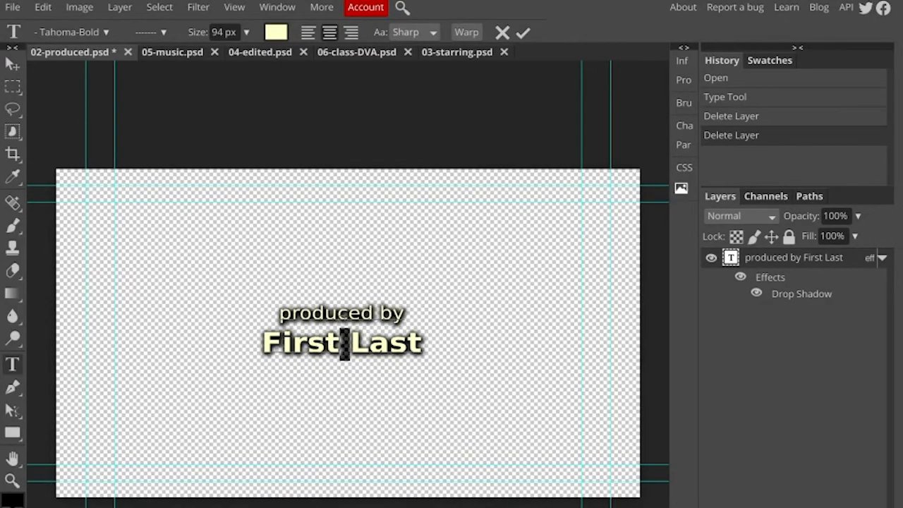
left_click(345, 343)
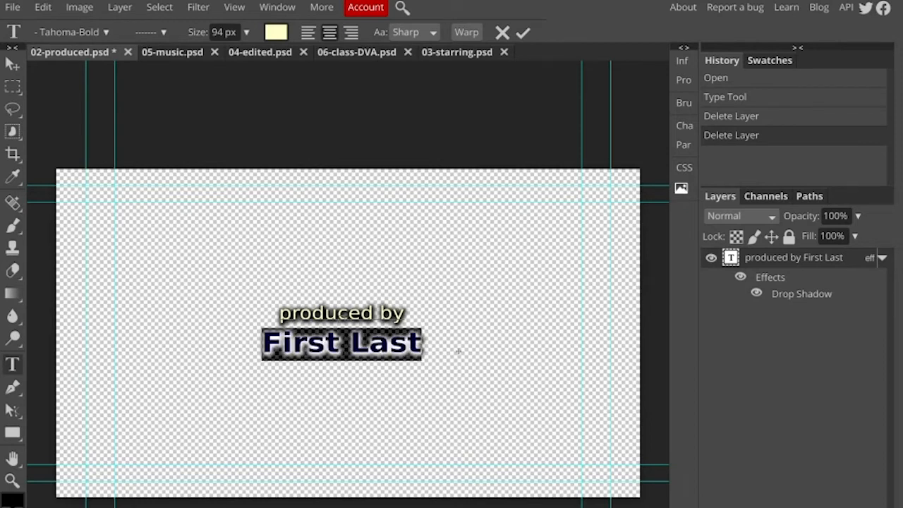
type("Jim Shoes")
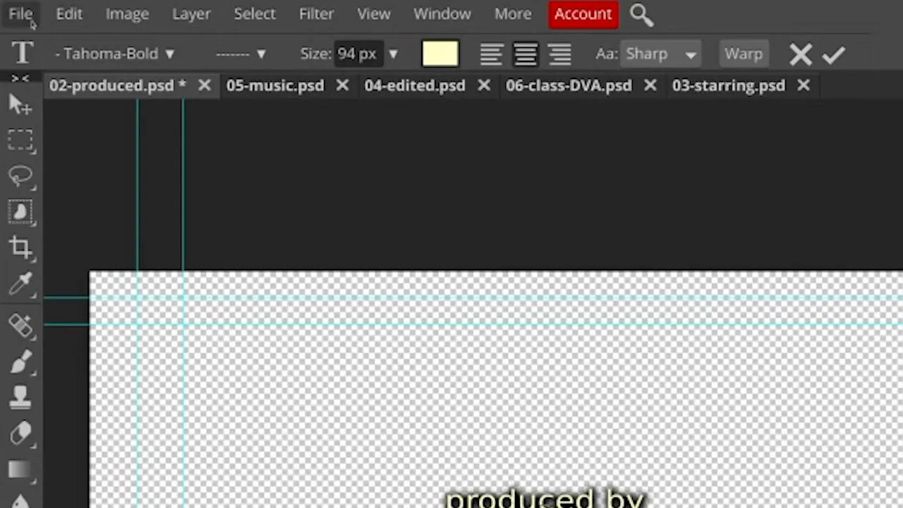
left_click(19, 10)
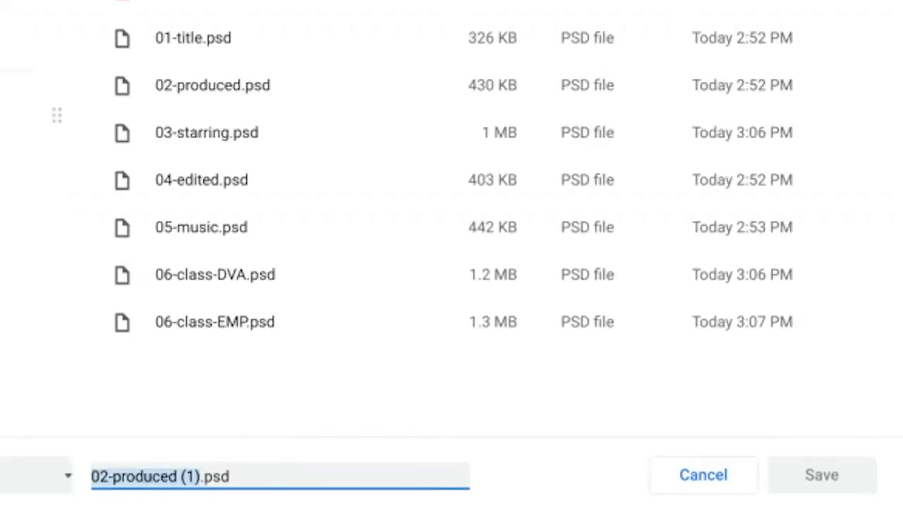
left_click(783, 467)
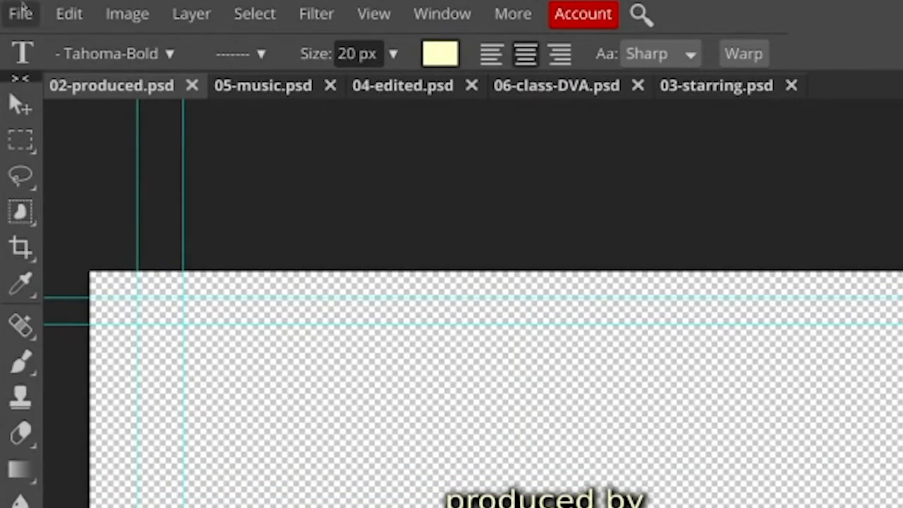
Export the producer credit as a 1920 × 1080 px PNG named 02-produced.png, and close 02-produced.psd
left_click(21, 12)
mouse_move(131, 312)
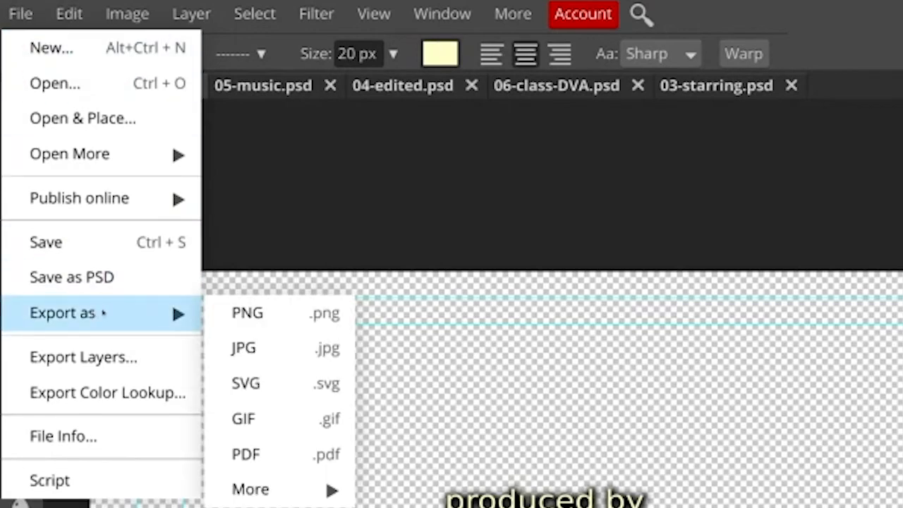
left_click(243, 314)
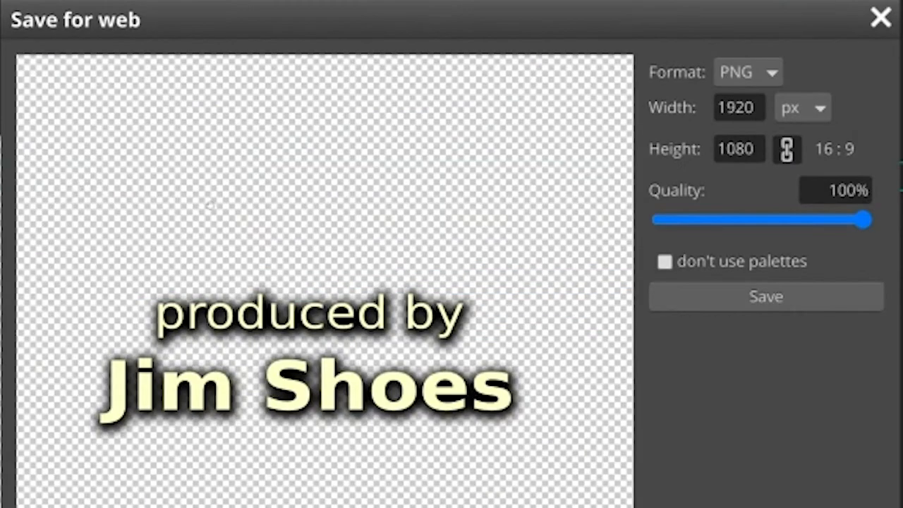
left_click(767, 303)
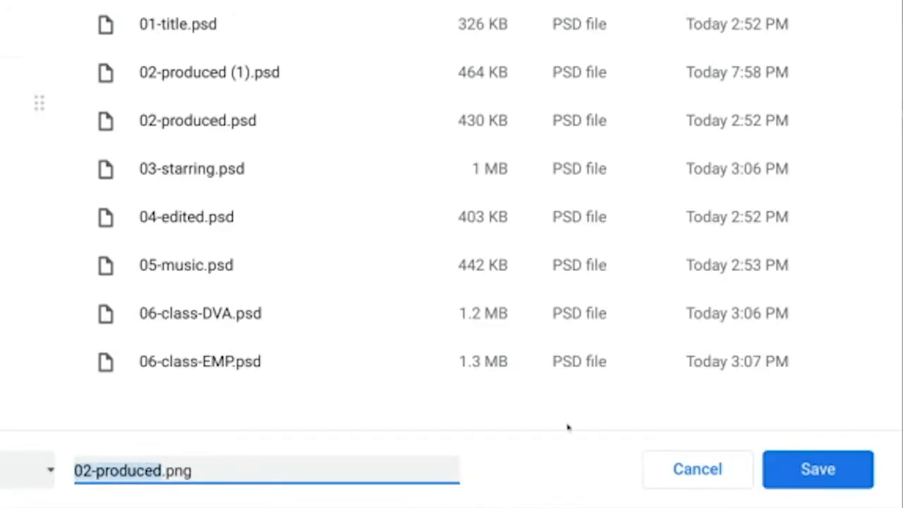
left_click(782, 483)
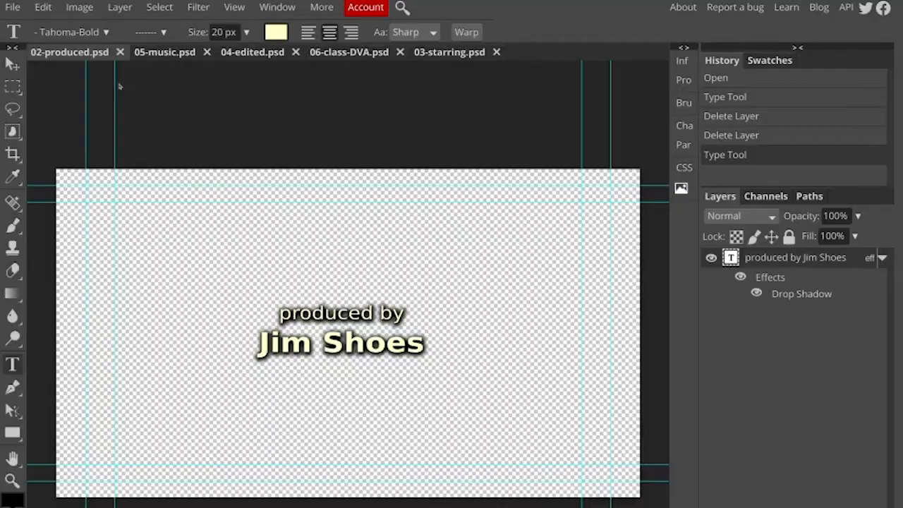
left_click(120, 52)
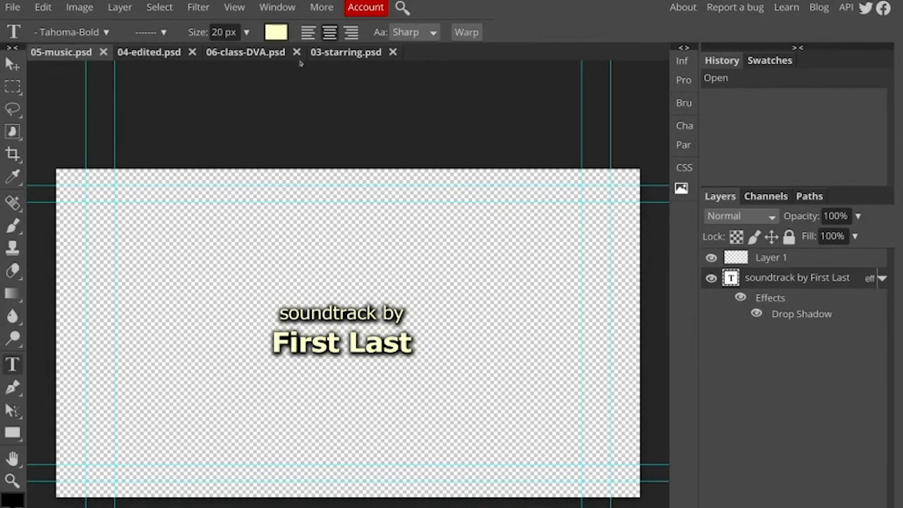
Replace the six "First Last" placeholders in 03-starring.psd with the cast names copied from the Credits List document
left_click(348, 53)
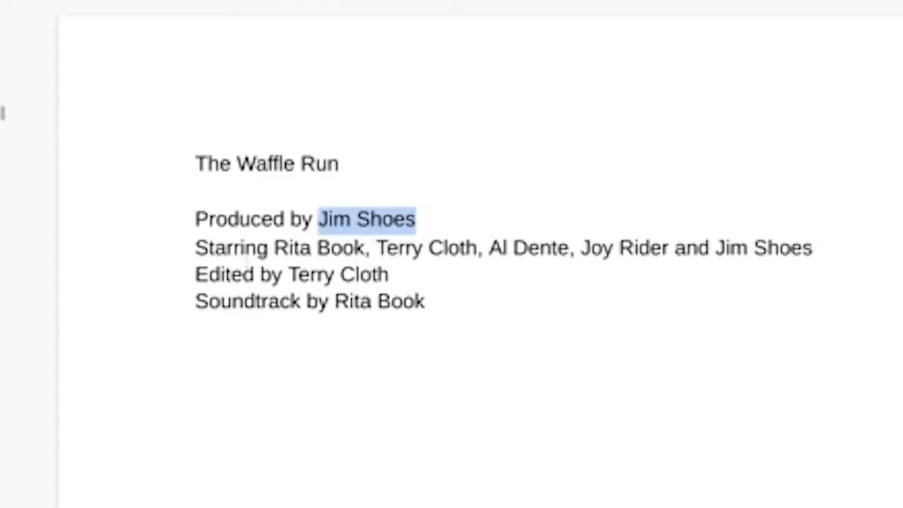
left_click(255, 273)
left_click(274, 247)
left_click_drag(273, 247, 813, 247)
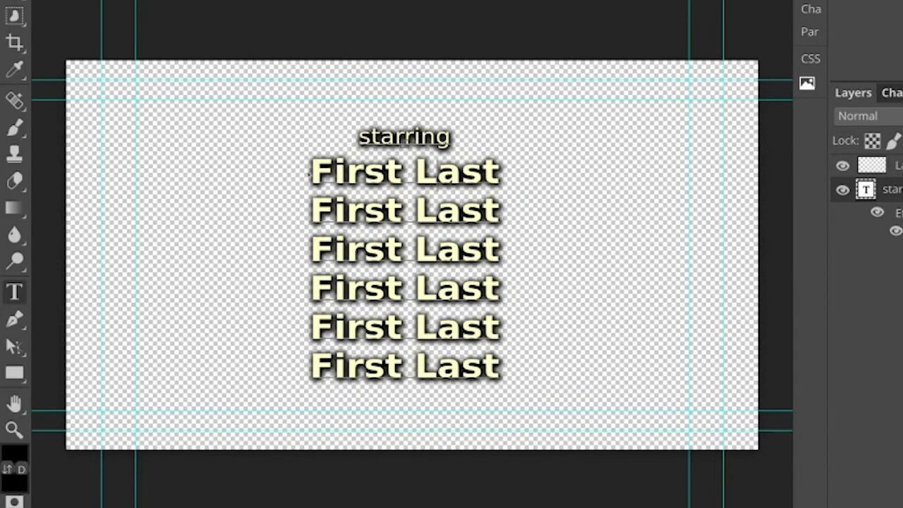
left_click_drag(311, 170, 501, 363)
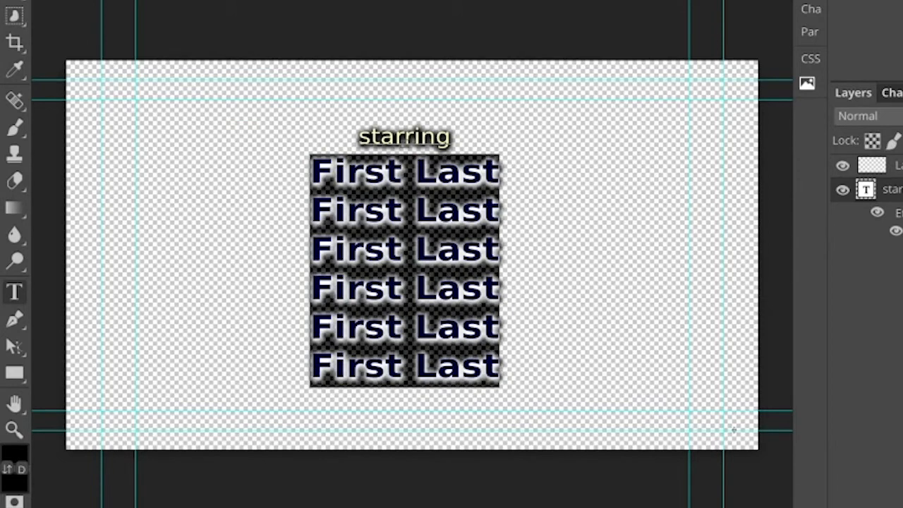
key("ctrl+v")
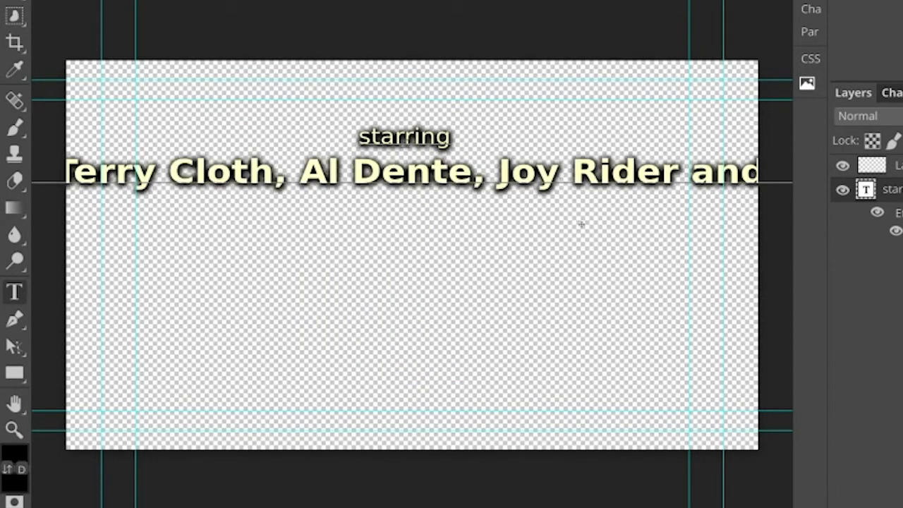
Put the last cast member's name on its own line and remove the word "and" before it
left_click_drag(678, 173, 691, 173)
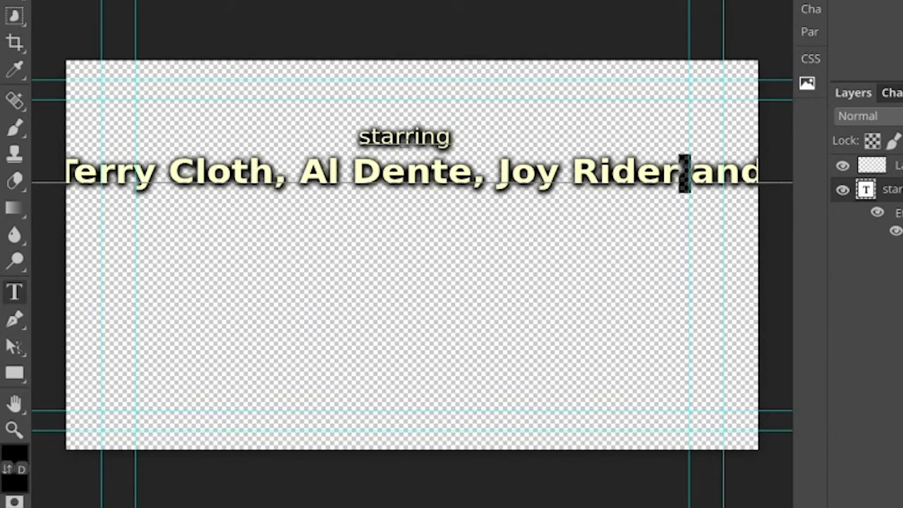
key("Return")
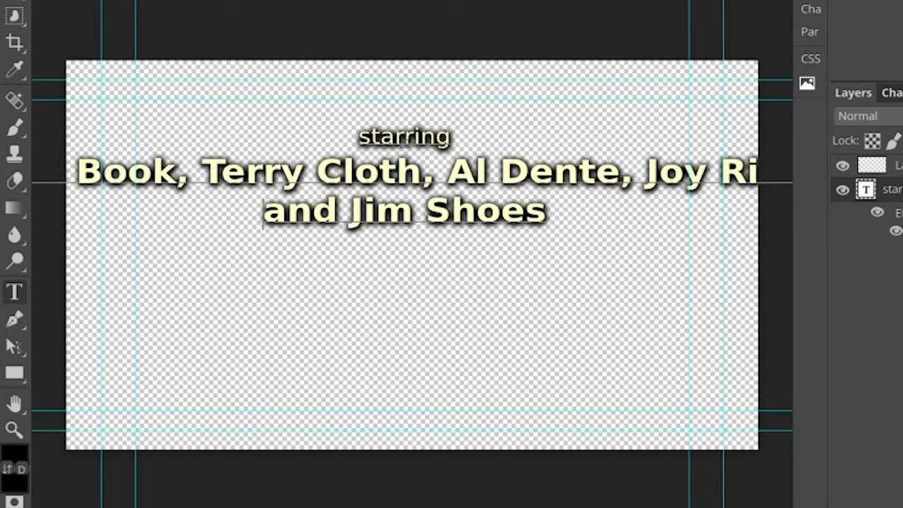
key("shift+Right")
key("shift+Right")
key("shift+Right")
key("shift+Right")
key("BackSpace")
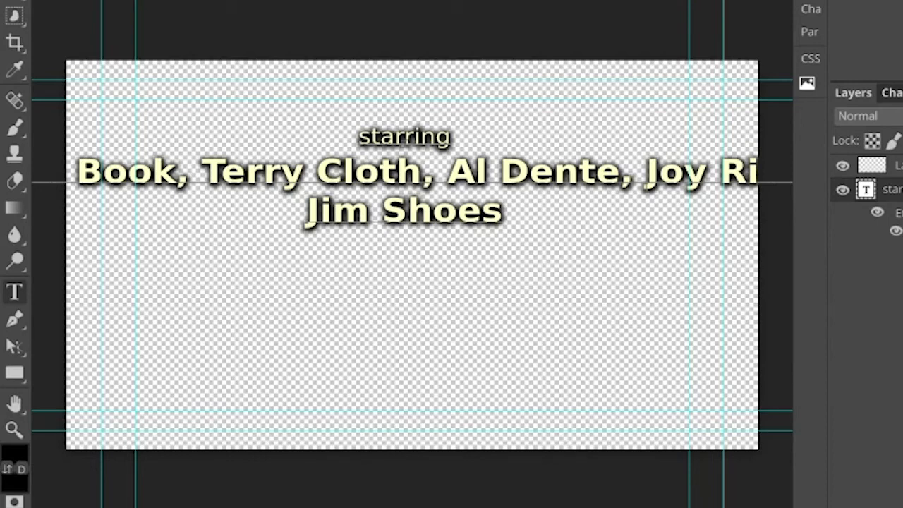
Break the remaining cast names onto separate lines, removing the commas between them
key("Return")
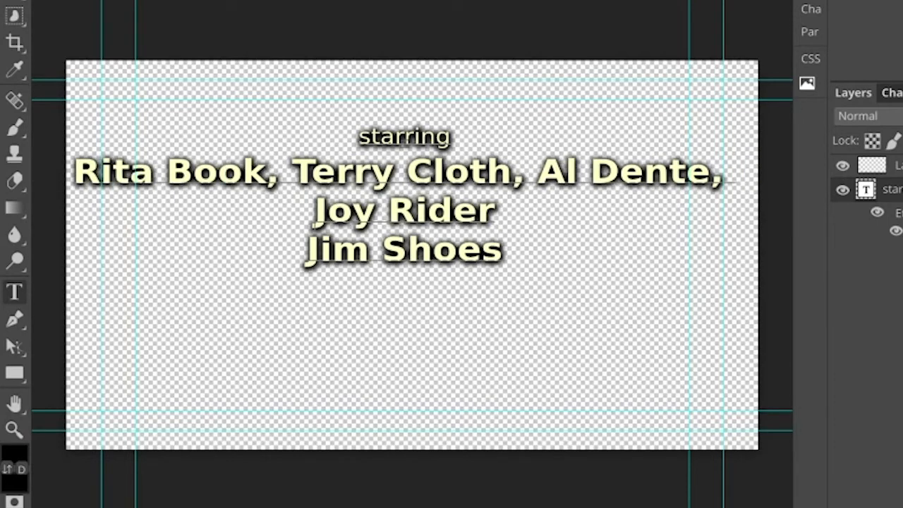
left_click_drag(710, 173, 722, 173)
key("BackSpace")
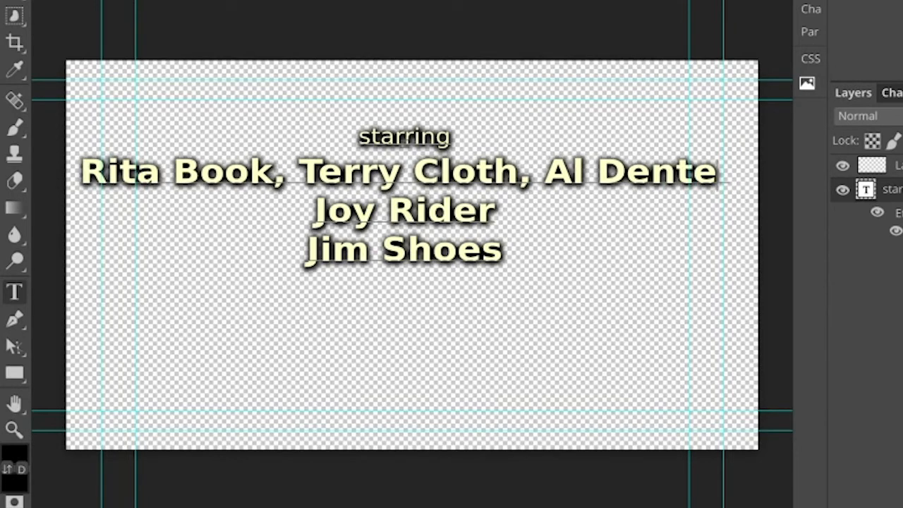
left_click_drag(520, 173, 540, 172)
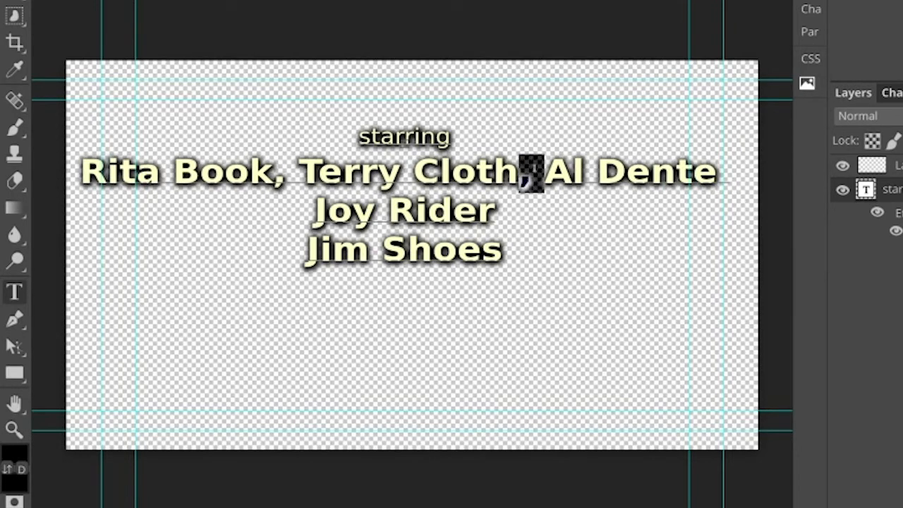
key("Return")
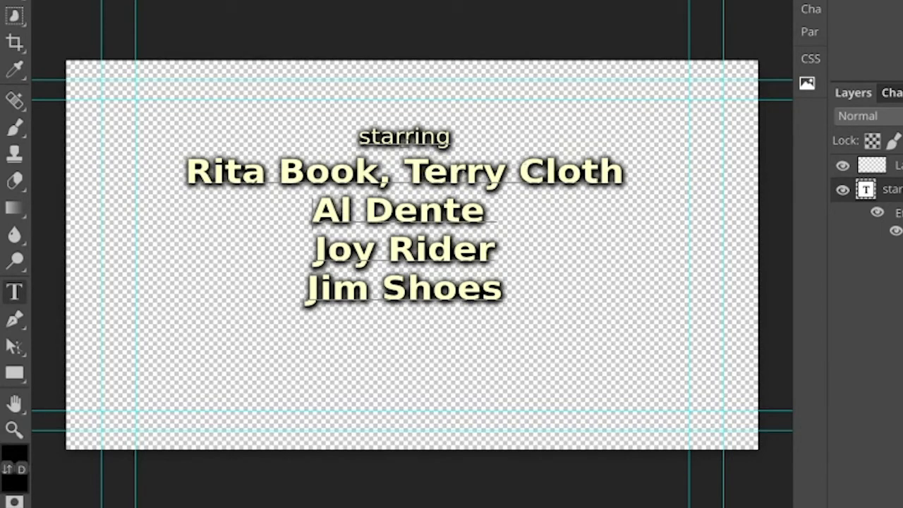
left_click_drag(406, 173, 379, 173)
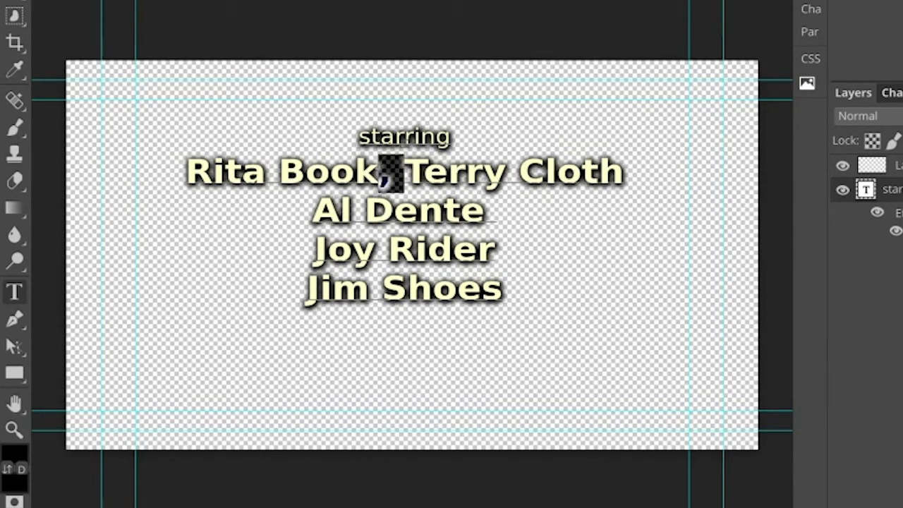
key("Return")
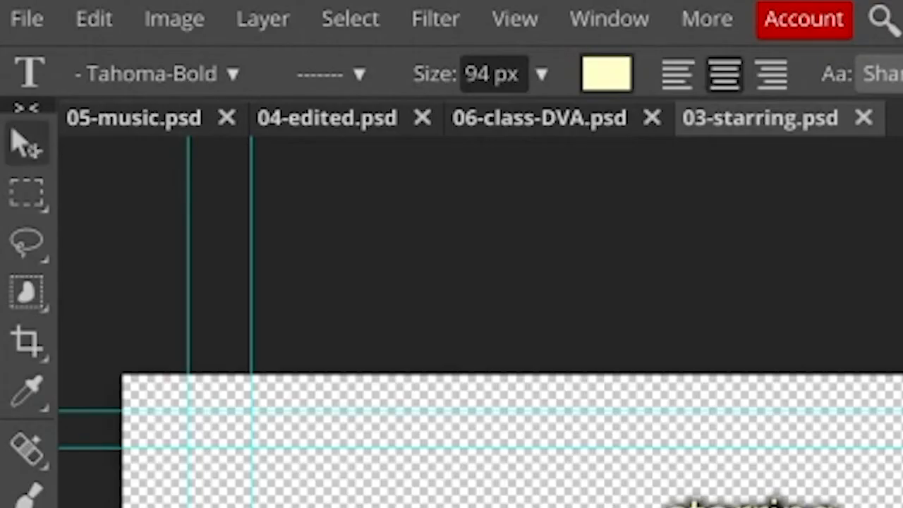
Move the starring text block down slightly with the Move tool to centre it vertically on the canvas
left_click(31, 145)
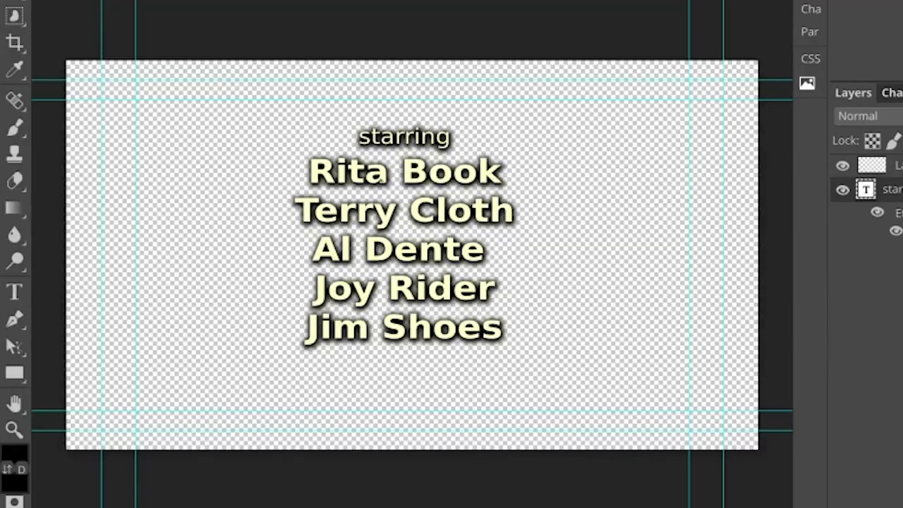
left_click_drag(382, 178, 381, 194)
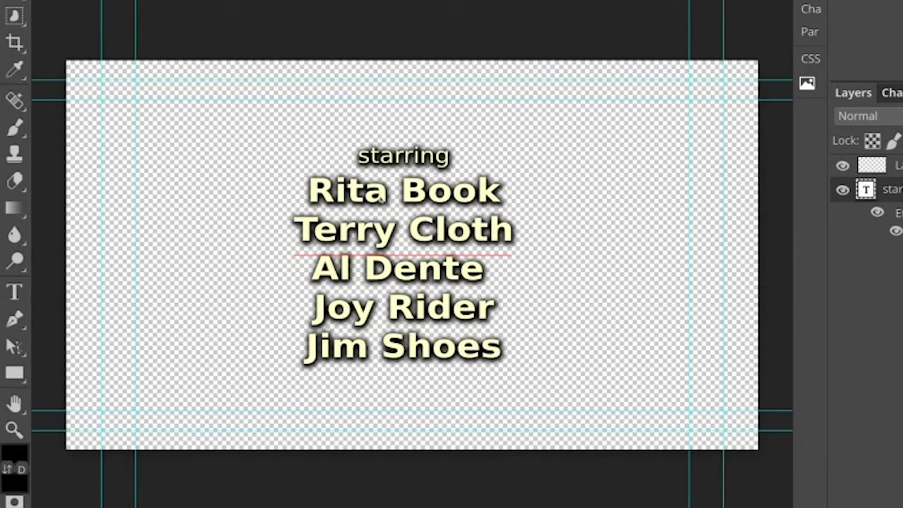
left_click_drag(381, 194, 381, 194)
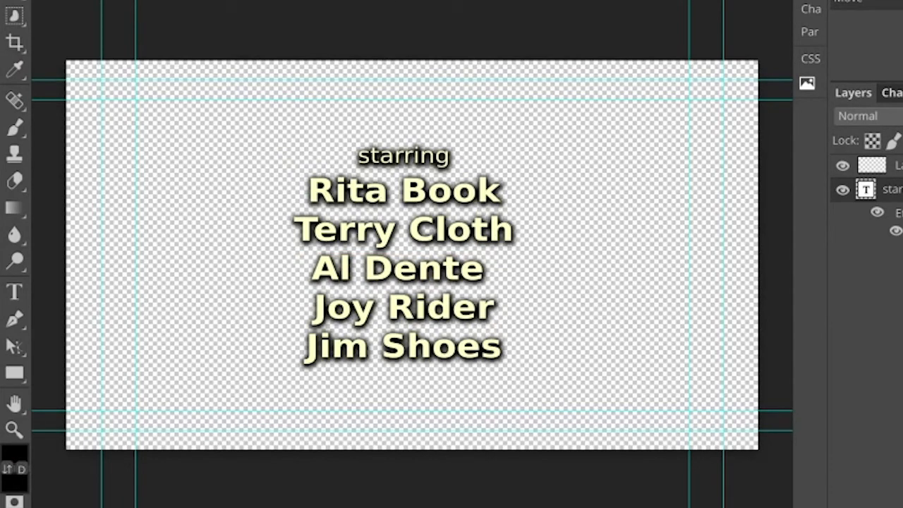
Save the edited starring document as 03-starring (1).psd
left_click(14, 1)
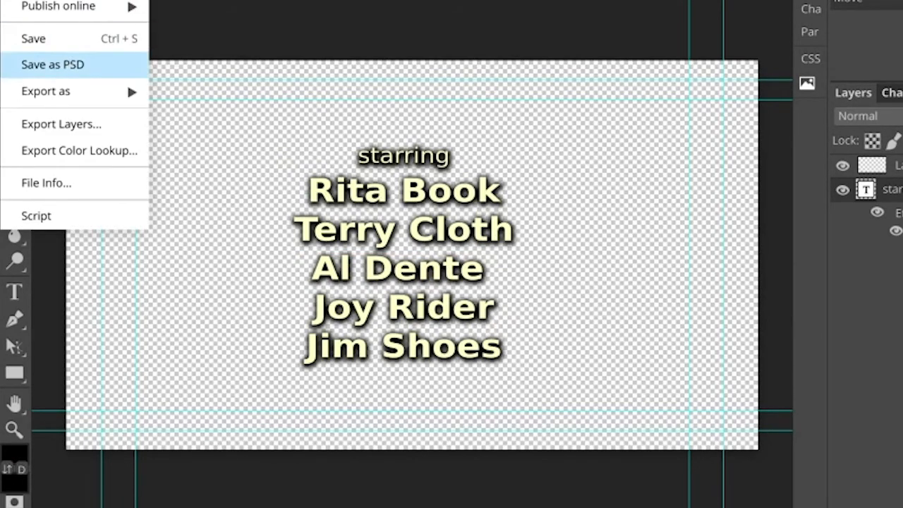
left_click(127, 70)
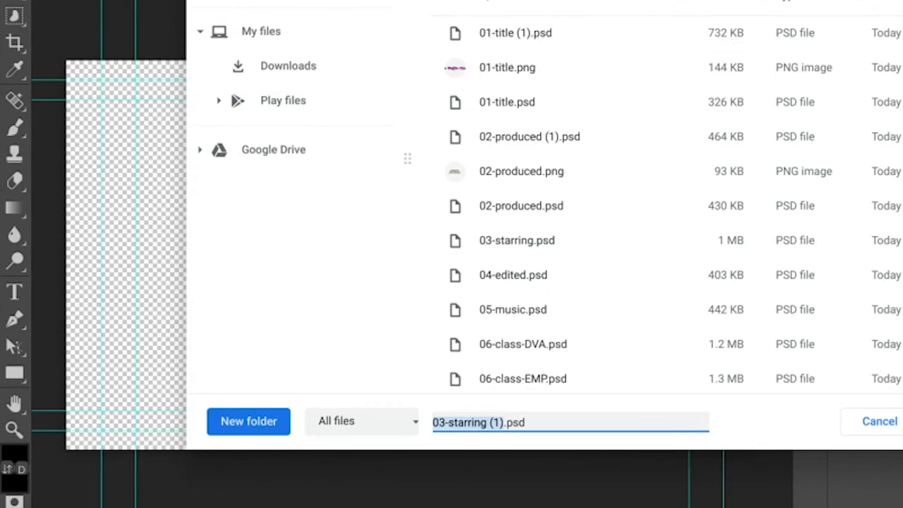
key("Return")
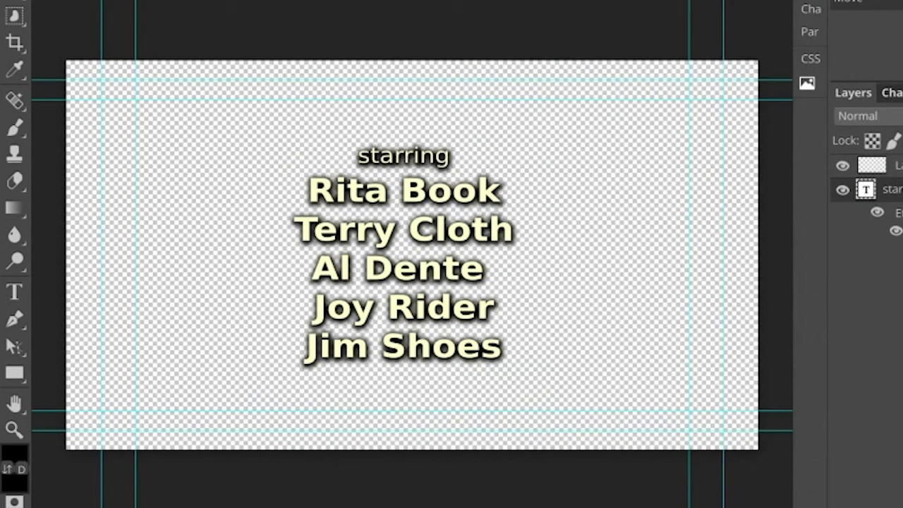
Export the starring document as a 1920 × 1080 px PNG at 100% quality, saved as 03-starring.png
left_click(14, 1)
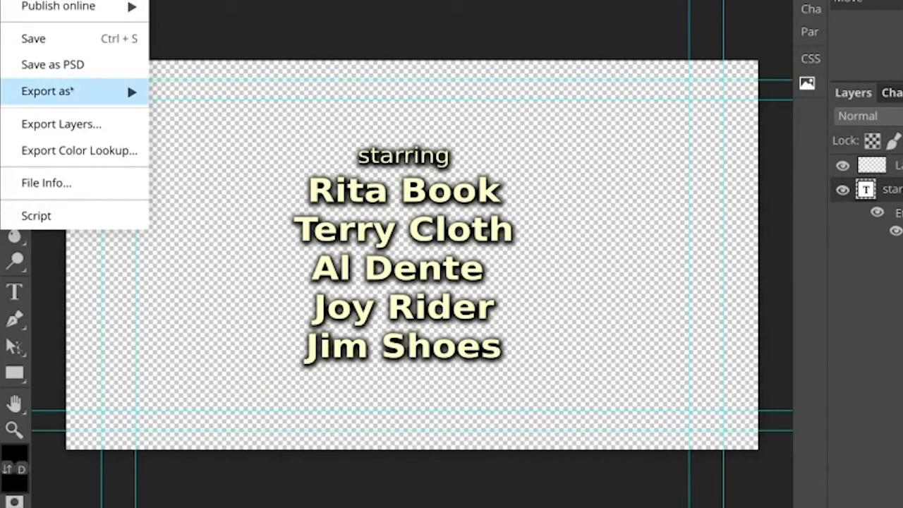
mouse_move(71, 90)
left_click(205, 95)
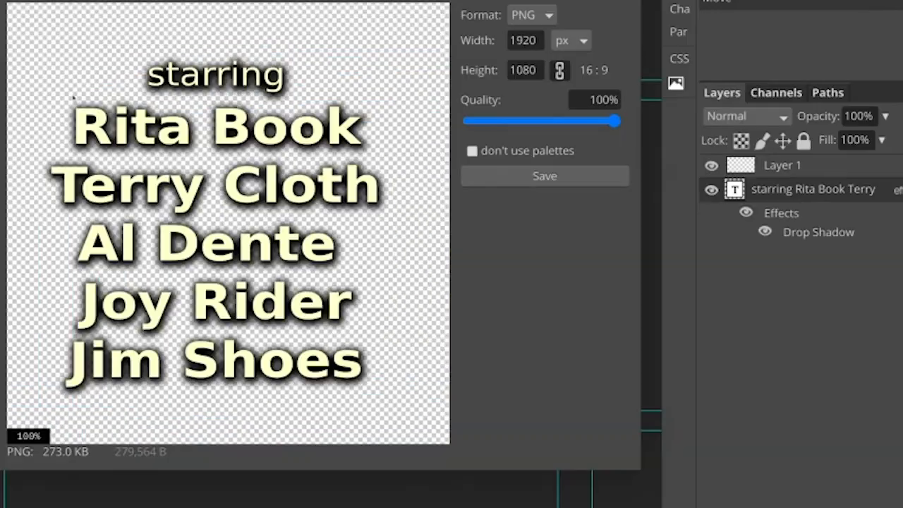
left_click(545, 175)
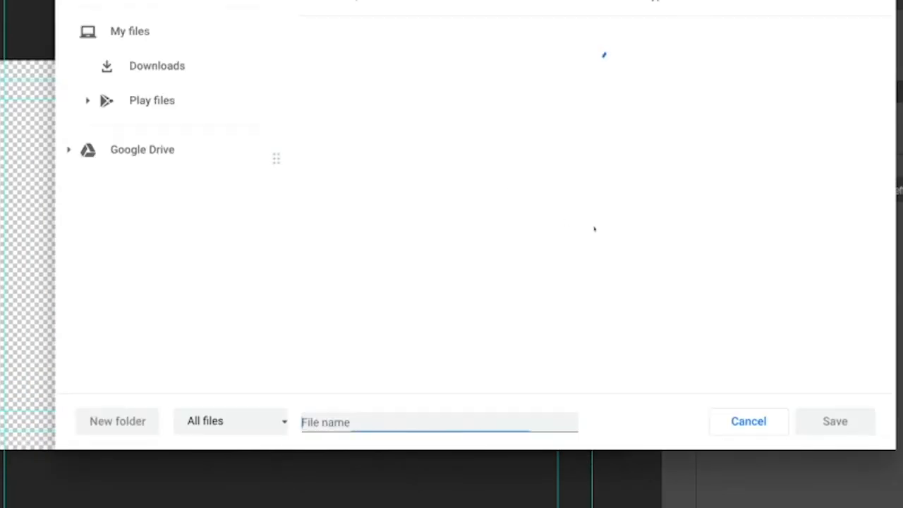
left_click(831, 421)
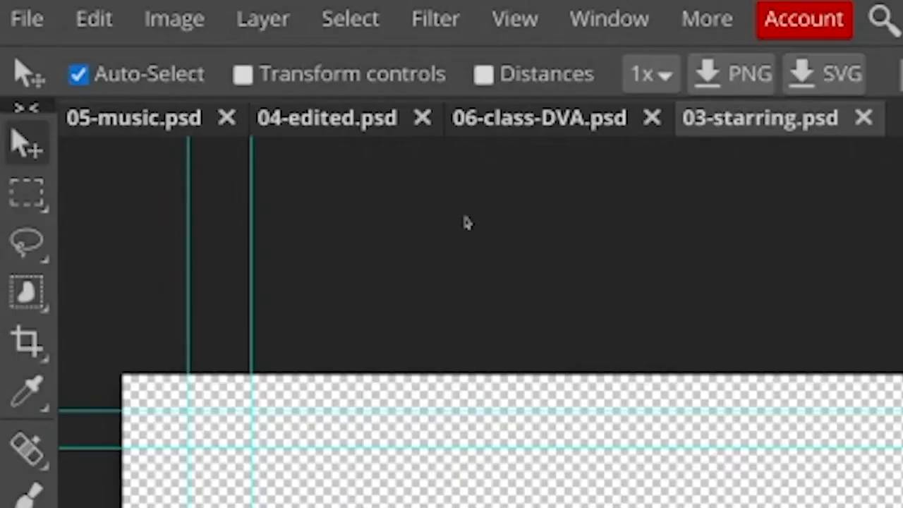
View 04-edited.psd and 05-music.psd, and open the class period and term text in 06-class-DVA.psd for editing
left_click(286, 129)
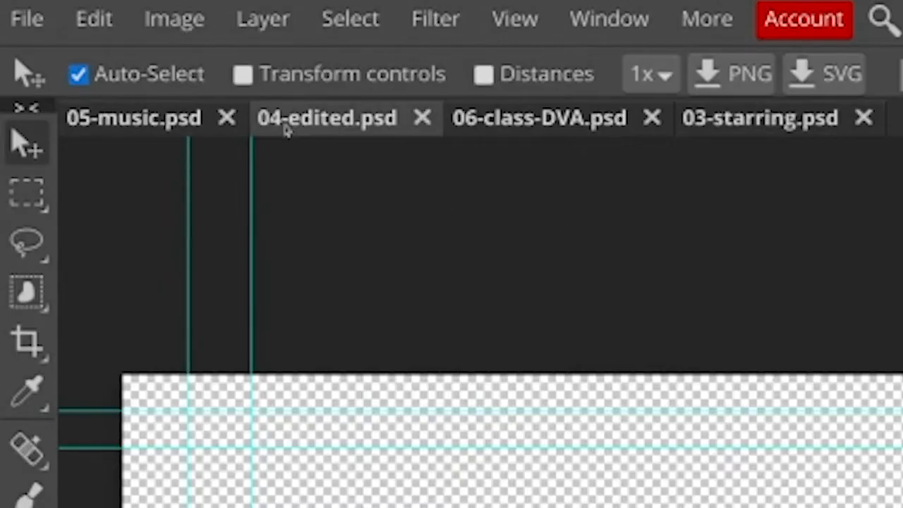
left_click(169, 115)
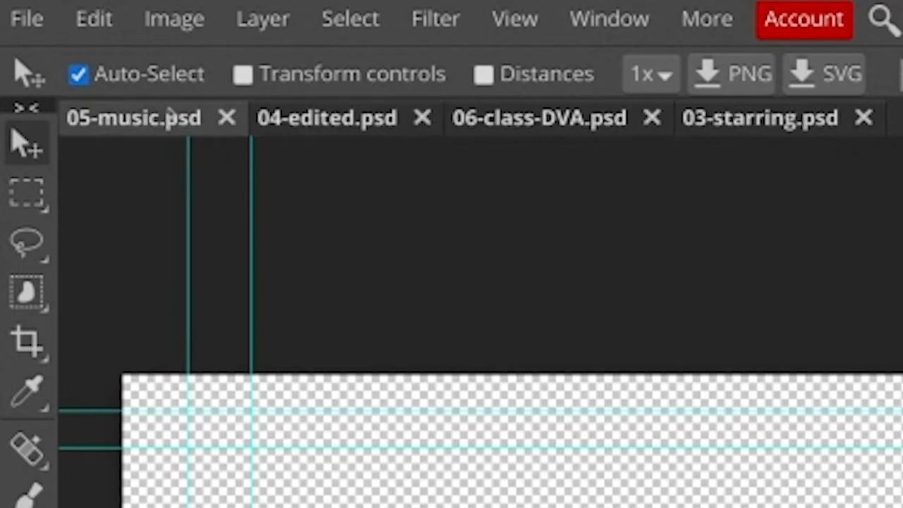
left_click(560, 123)
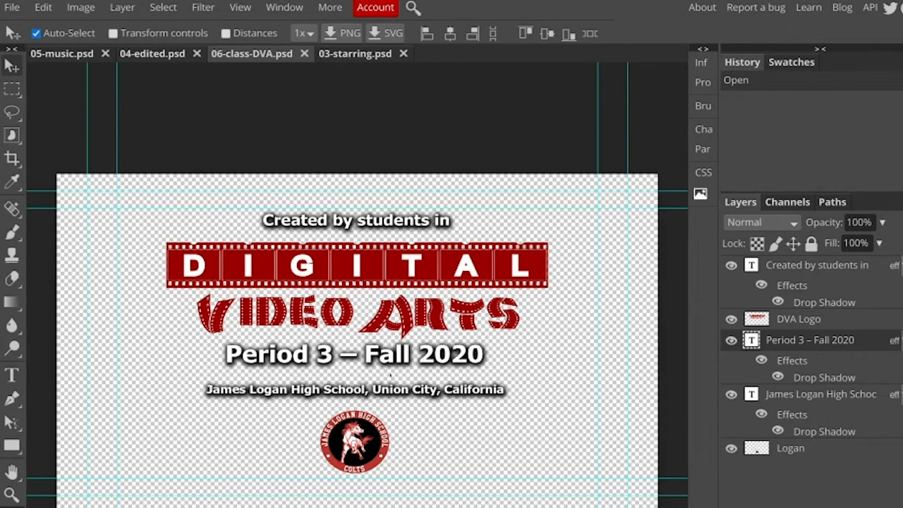
double_click(328, 358)
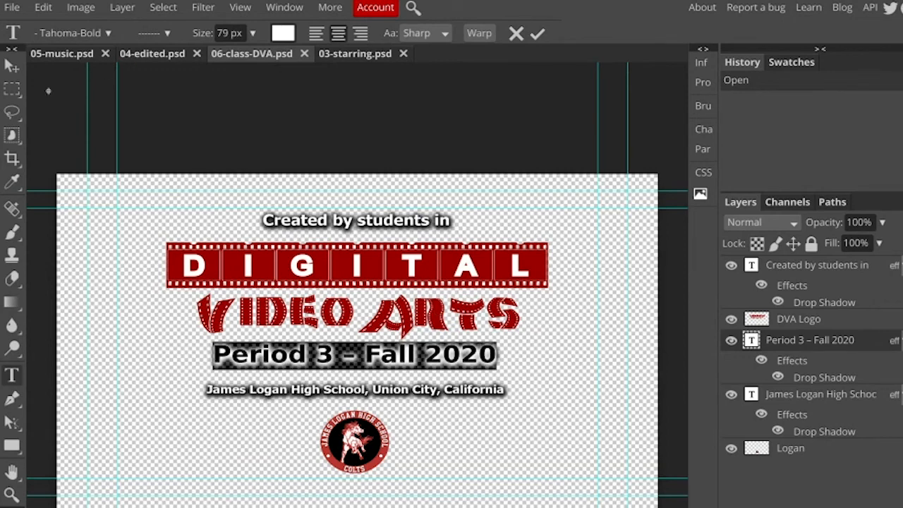
Save the class credit document as 06-class-DVA (1).psd in the Titles folder
left_click(11, 7)
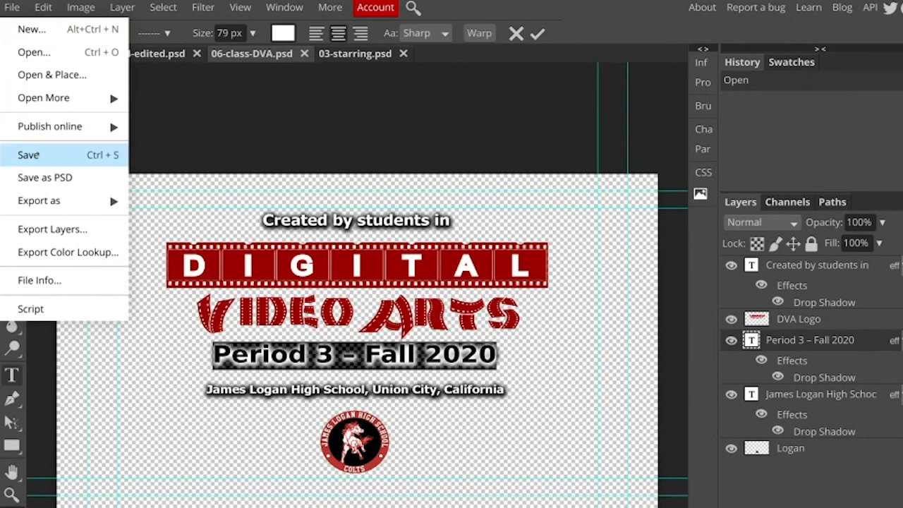
left_click(45, 177)
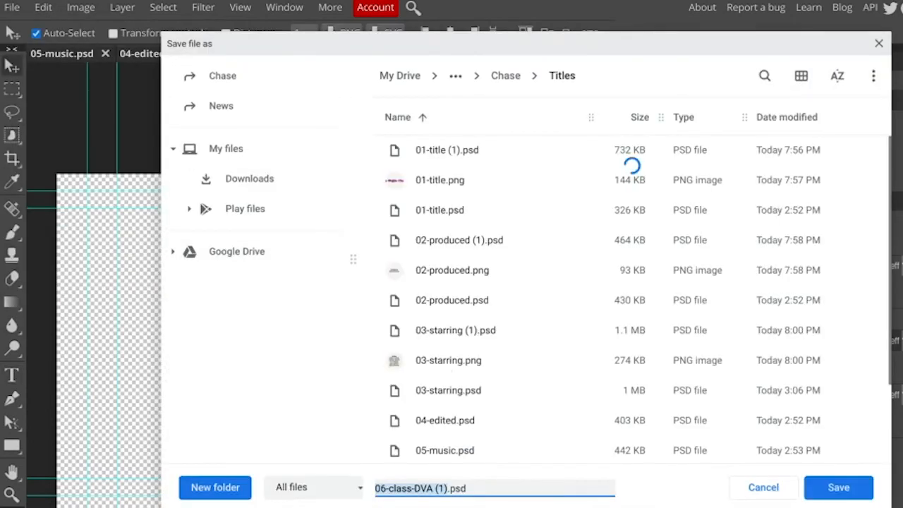
left_click(818, 490)
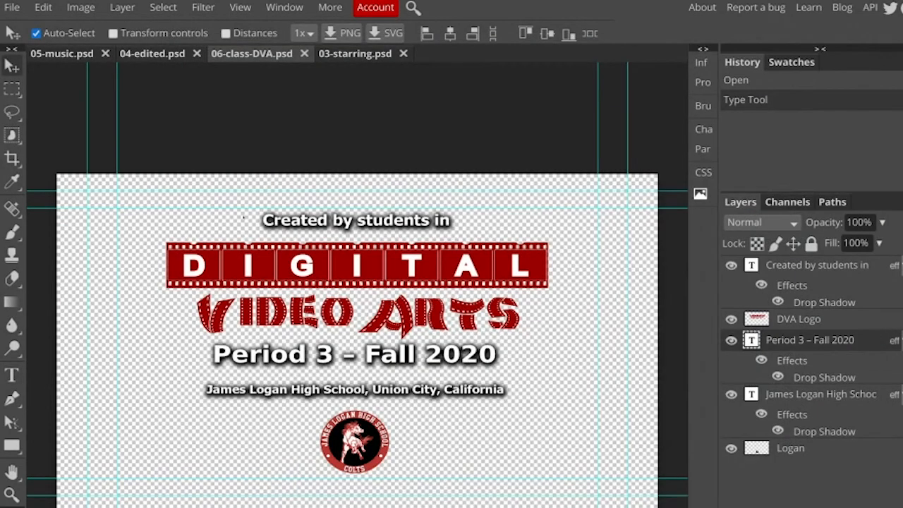
Export the class credit as a 1920 × 1080 px PNG at 100% quality, saved as 06-class-DVA.png in the Titles folder
left_click(14, 9)
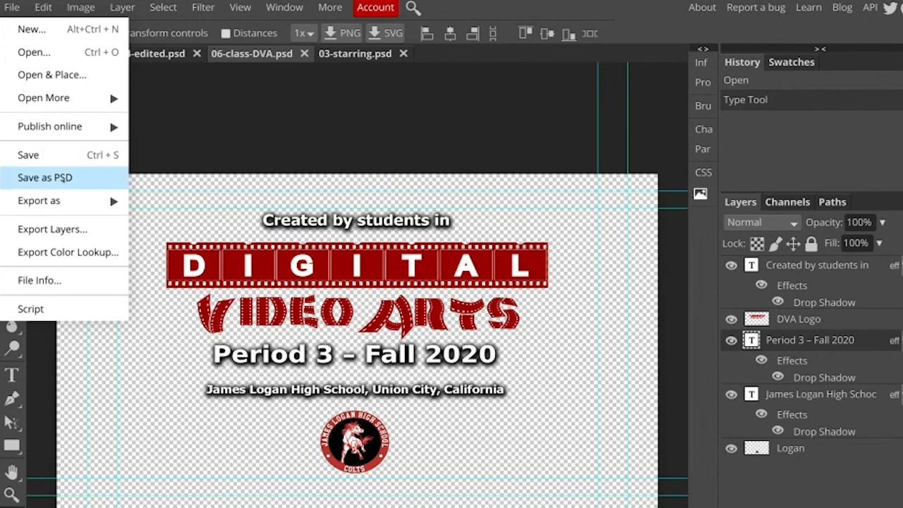
mouse_move(96, 201)
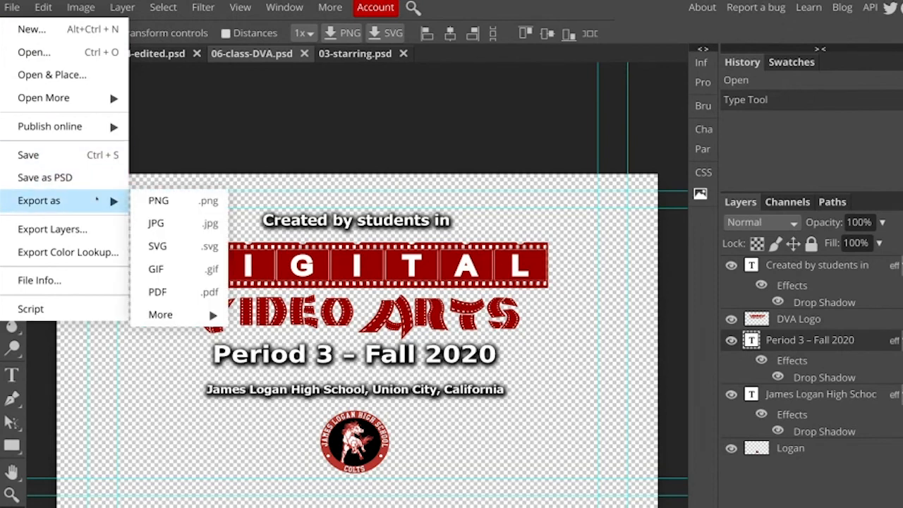
left_click(159, 201)
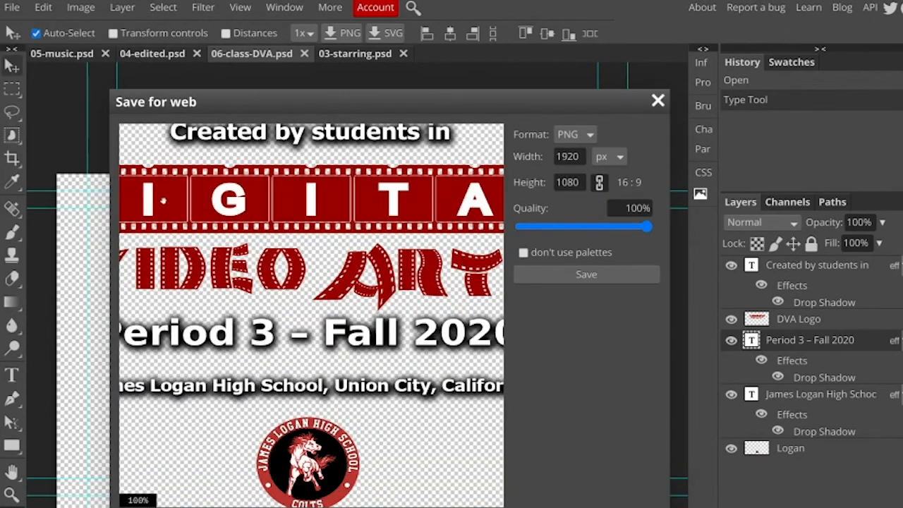
left_click(555, 281)
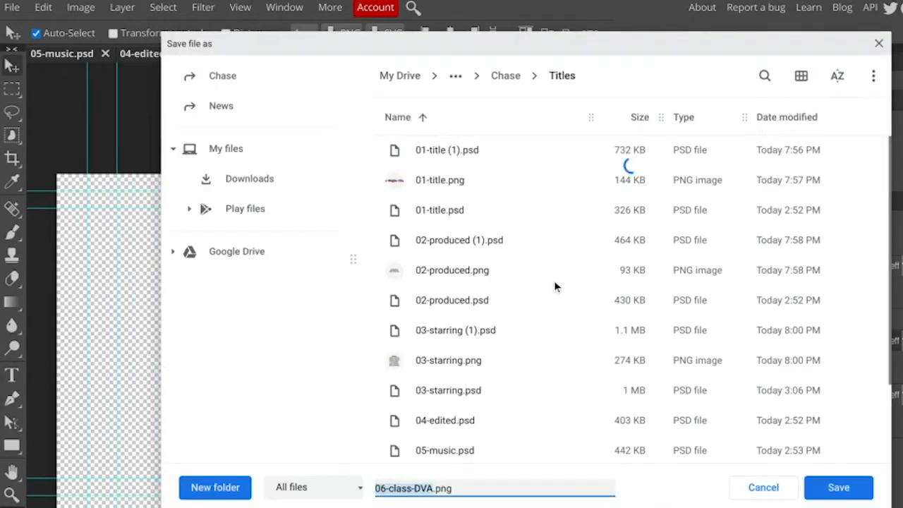
left_click(837, 494)
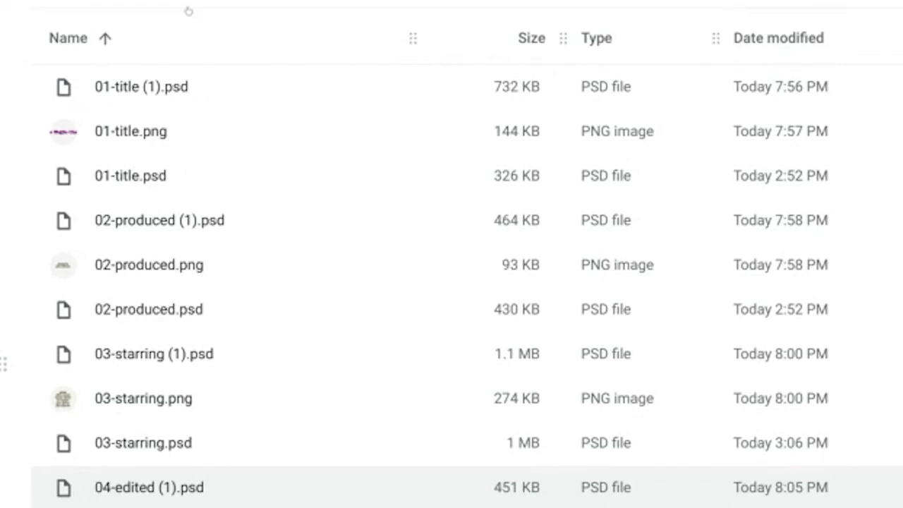
Switch to the file manager and sort the title files by type to group the PNG images together
left_click(602, 51)
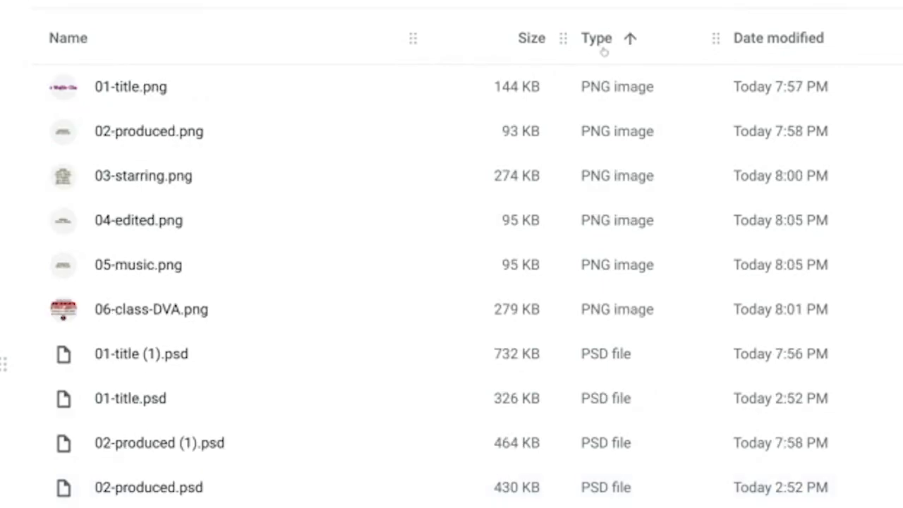